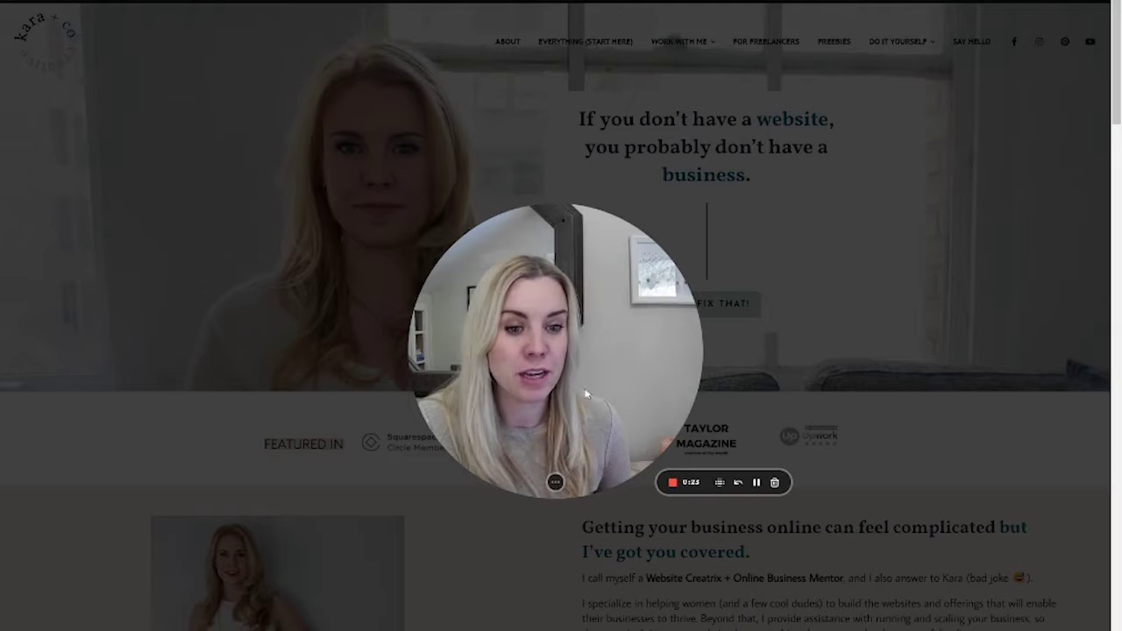
- Browse All Posts and open the 'How to Create a Lead Magnet In Canva' post
{"action": "left_click", "coordinate": [541, 485]}
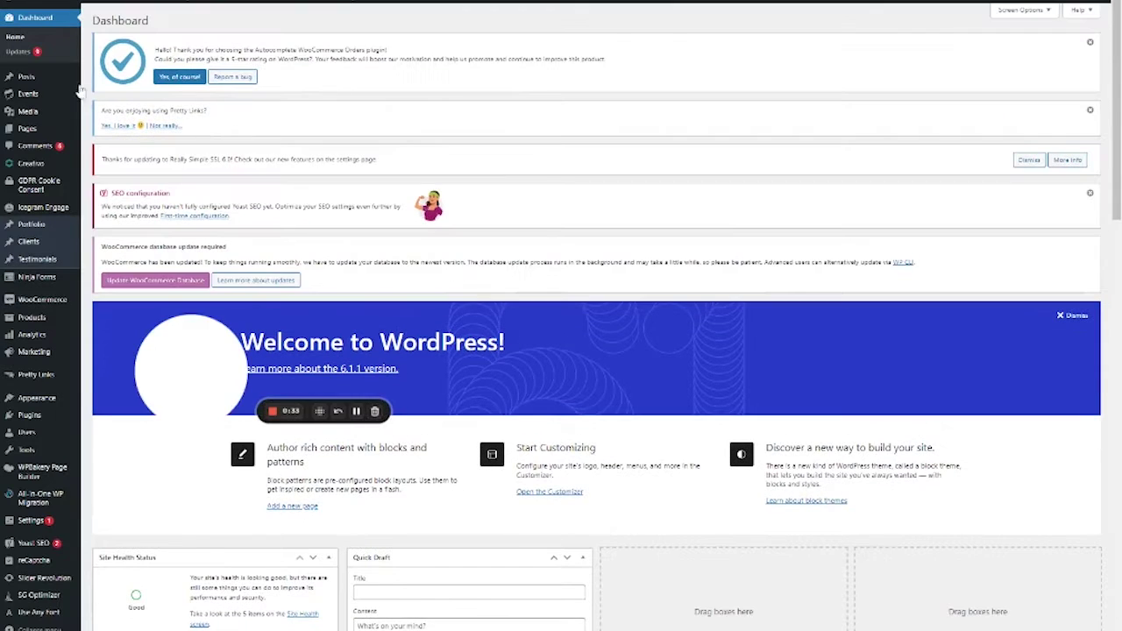
{"action": "mouse_move", "coordinate": [53, 82]}
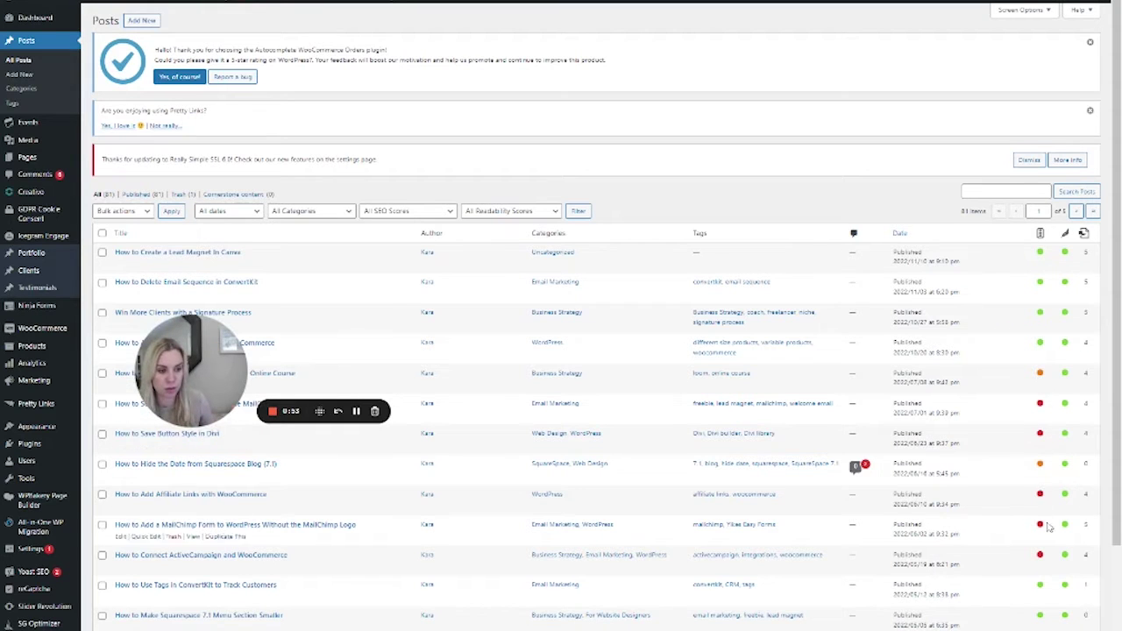
{"action": "scroll", "coordinate": [1045, 456], "scroll_direction": "down", "scroll_amount": 2}
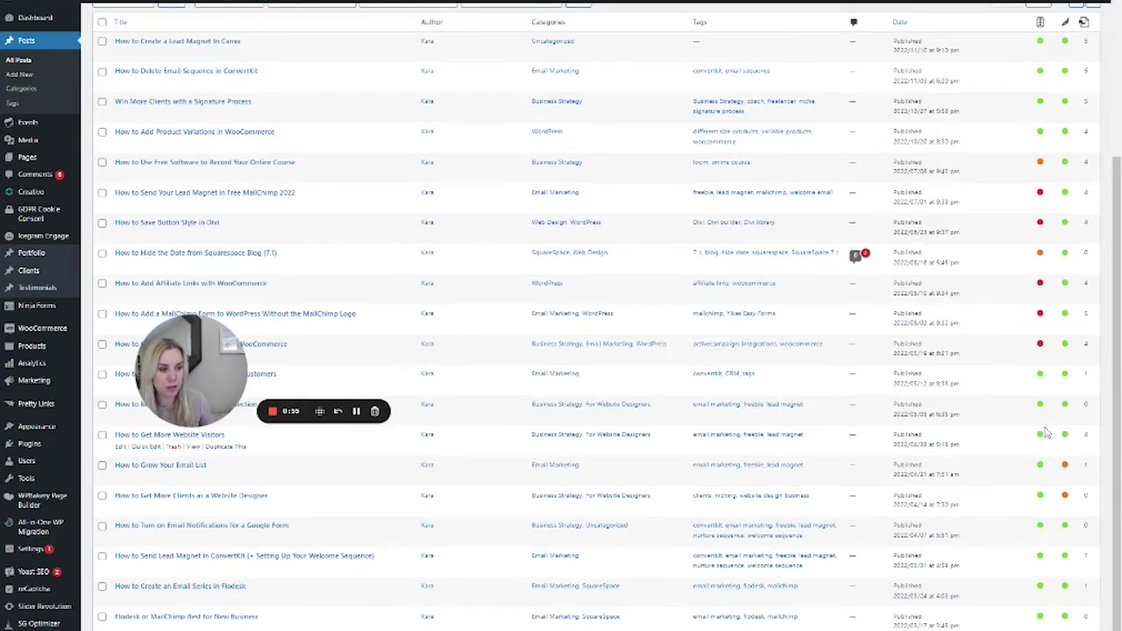
{"action": "scroll", "coordinate": [1045, 432], "scroll_direction": "up", "scroll_amount": 2}
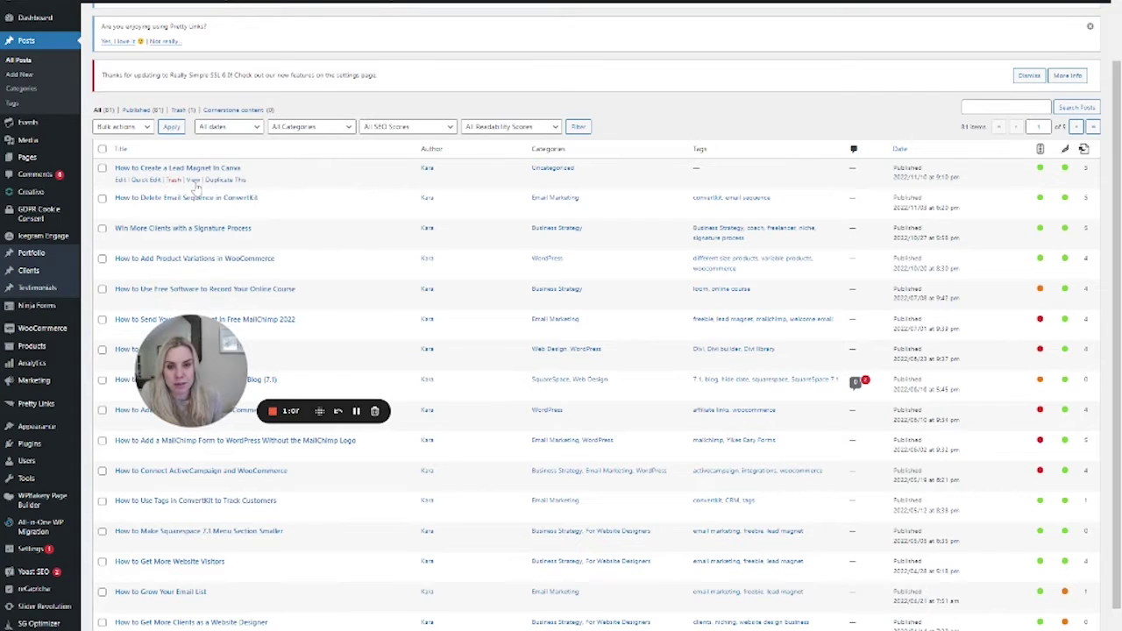
{"action": "left_click", "coordinate": [121, 181]}
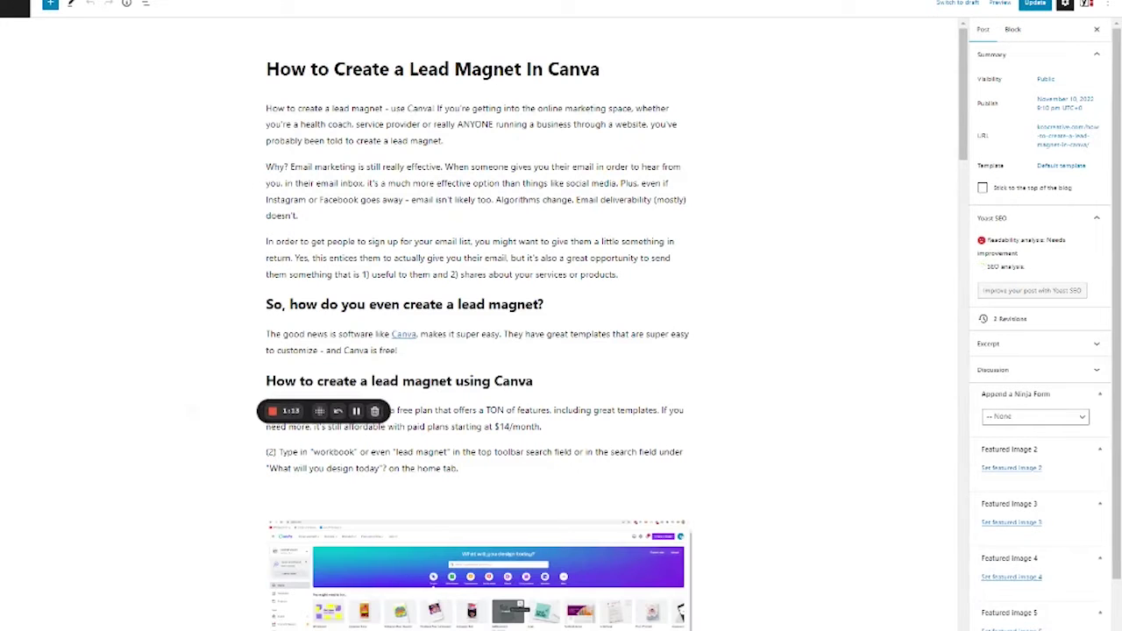
- Scroll through the Canva lead magnet post down to its Yoast SEO meta box
{"action": "left_click_drag", "start_coordinate": [186, 312], "coordinate": [86, 144]}
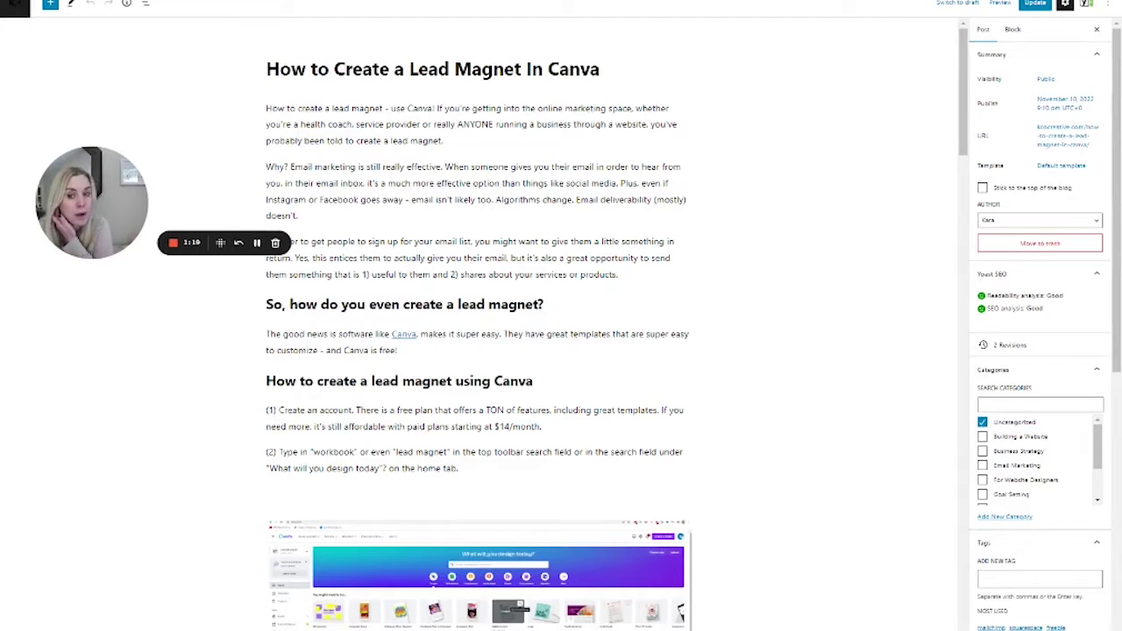
{"action": "scroll", "coordinate": [592, 230], "scroll_direction": "down", "scroll_amount": 2}
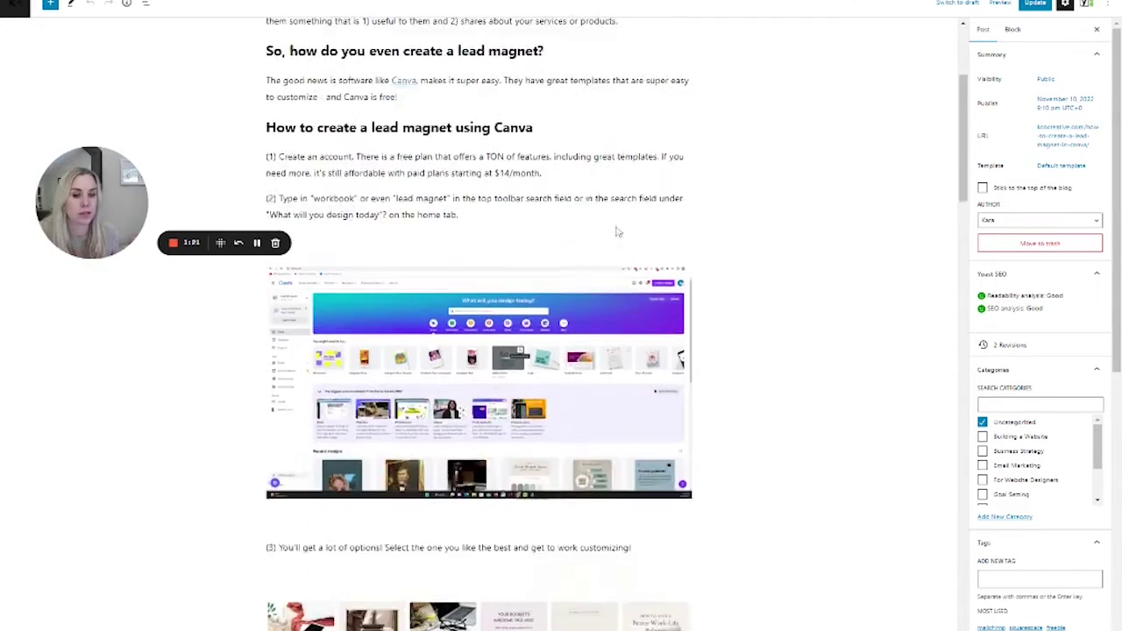
{"action": "scroll", "coordinate": [591, 230], "scroll_direction": "down", "scroll_amount": 15}
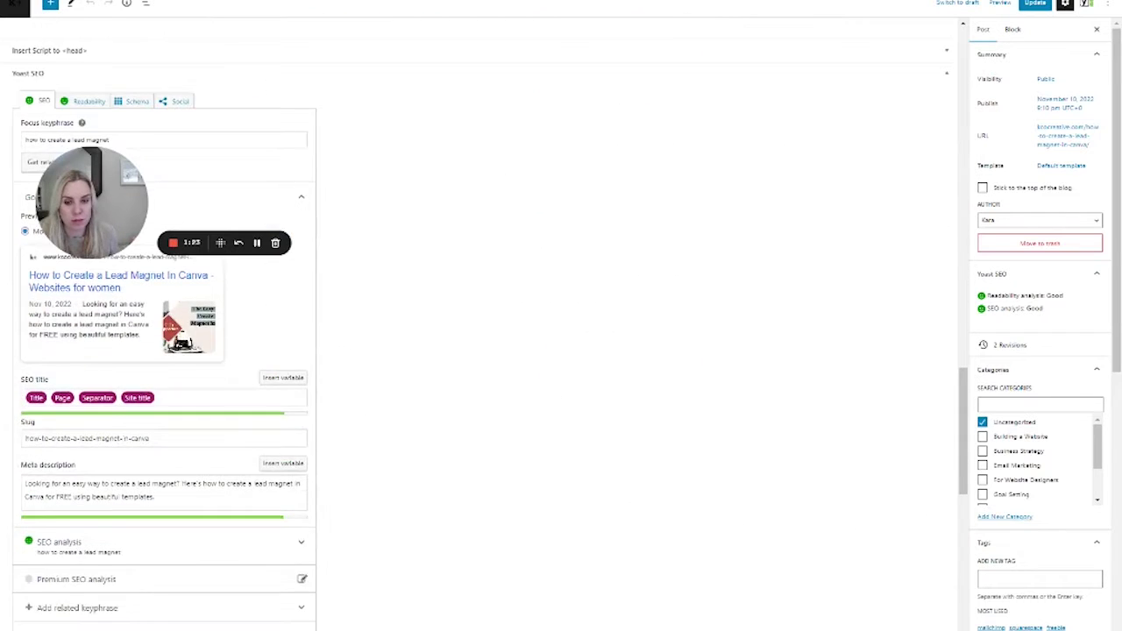
{"action": "scroll", "coordinate": [613, 215], "scroll_direction": "up", "scroll_amount": 1}
{"action": "left_click_drag", "start_coordinate": [137, 192], "coordinate": [626, 158]}
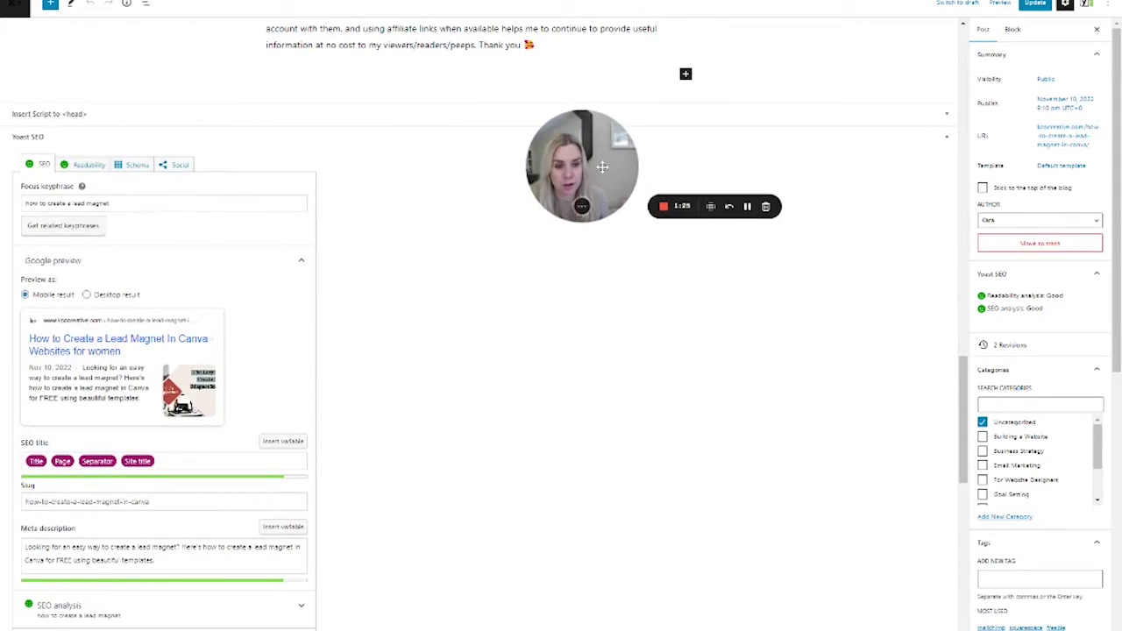
{"action": "scroll", "coordinate": [351, 231], "scroll_direction": "down", "scroll_amount": 2}
{"action": "scroll", "coordinate": [351, 231], "scroll_direction": "up", "scroll_amount": 2}
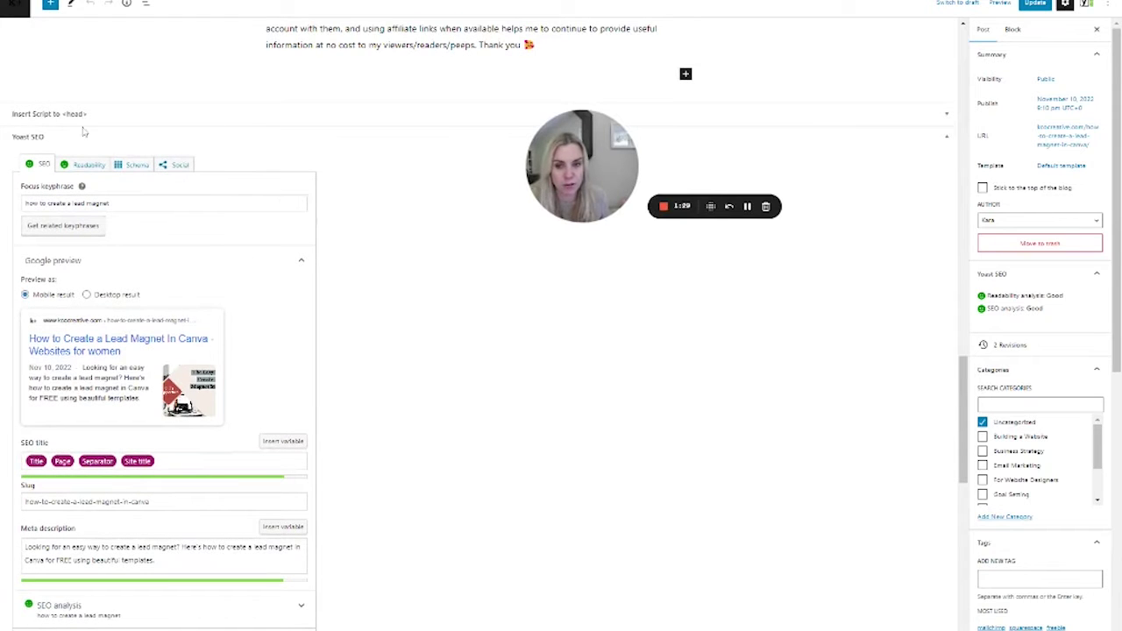
{"action": "scroll", "coordinate": [263, 184], "scroll_direction": "down", "scroll_amount": 1}
{"action": "scroll", "coordinate": [263, 184], "scroll_direction": "up", "scroll_amount": 5}
{"action": "scroll", "coordinate": [318, 300], "scroll_direction": "down", "scroll_amount": 10}
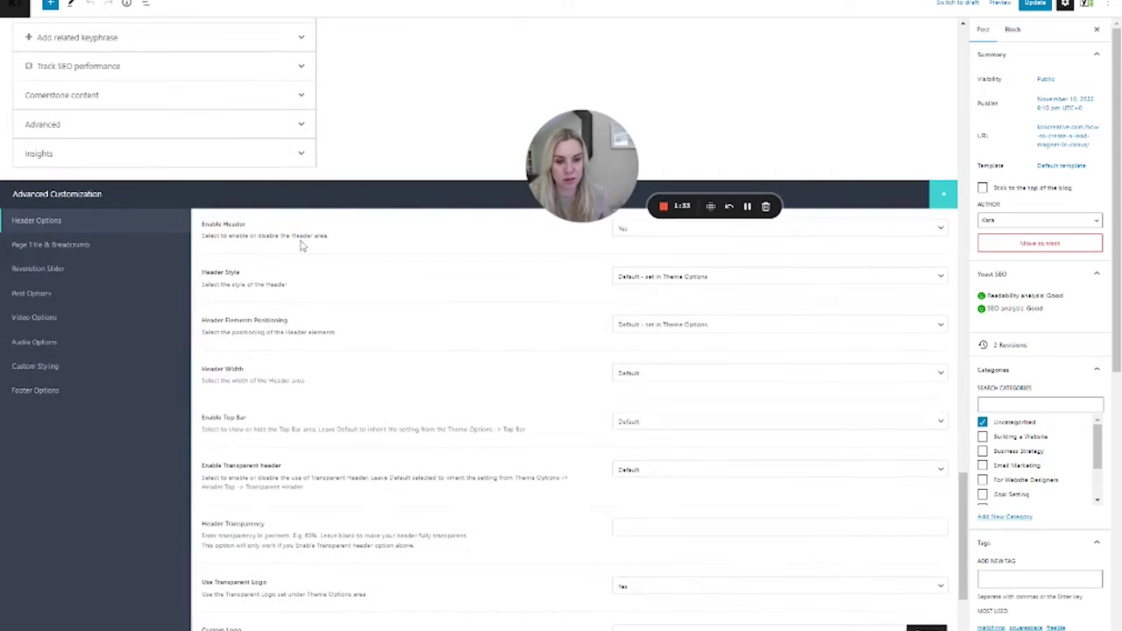
{"action": "scroll", "coordinate": [300, 247], "scroll_direction": "down", "scroll_amount": 5}
{"action": "scroll", "coordinate": [368, 351], "scroll_direction": "up", "scroll_amount": 11}
{"action": "scroll", "coordinate": [298, 443], "scroll_direction": "up", "scroll_amount": 8}
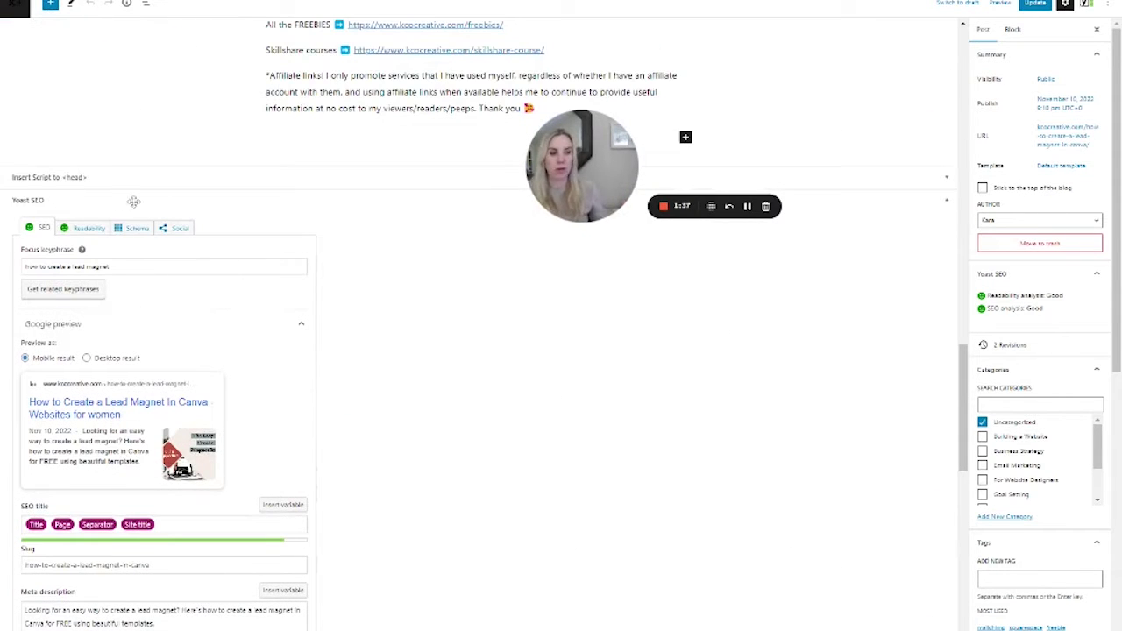
{"action": "left_click", "coordinate": [946, 201]}
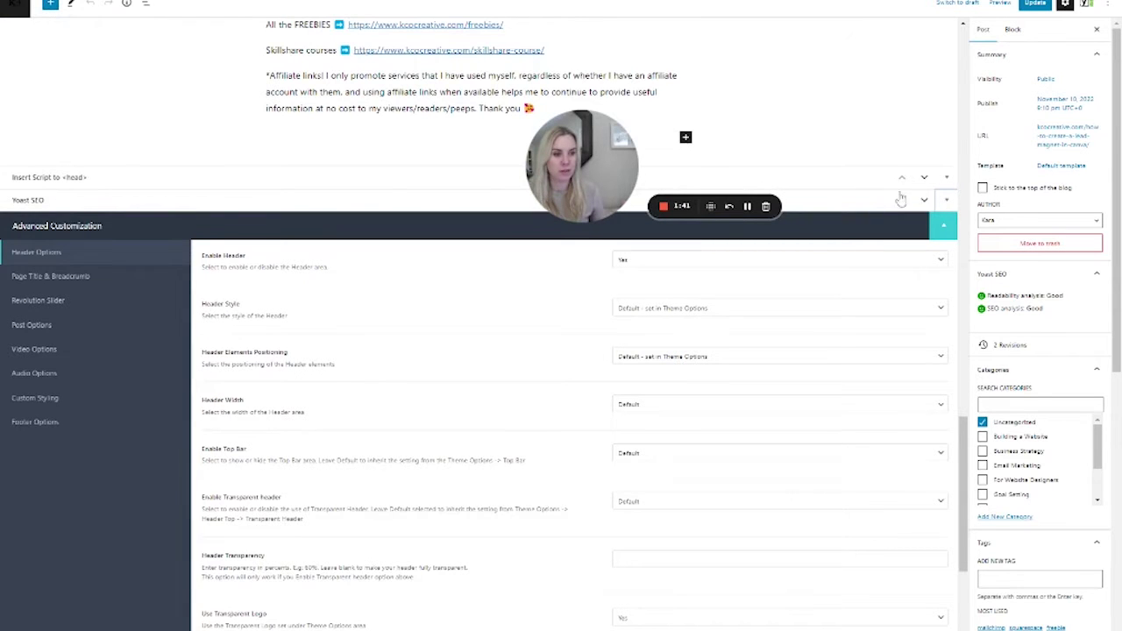
{"action": "left_click", "coordinate": [945, 204]}
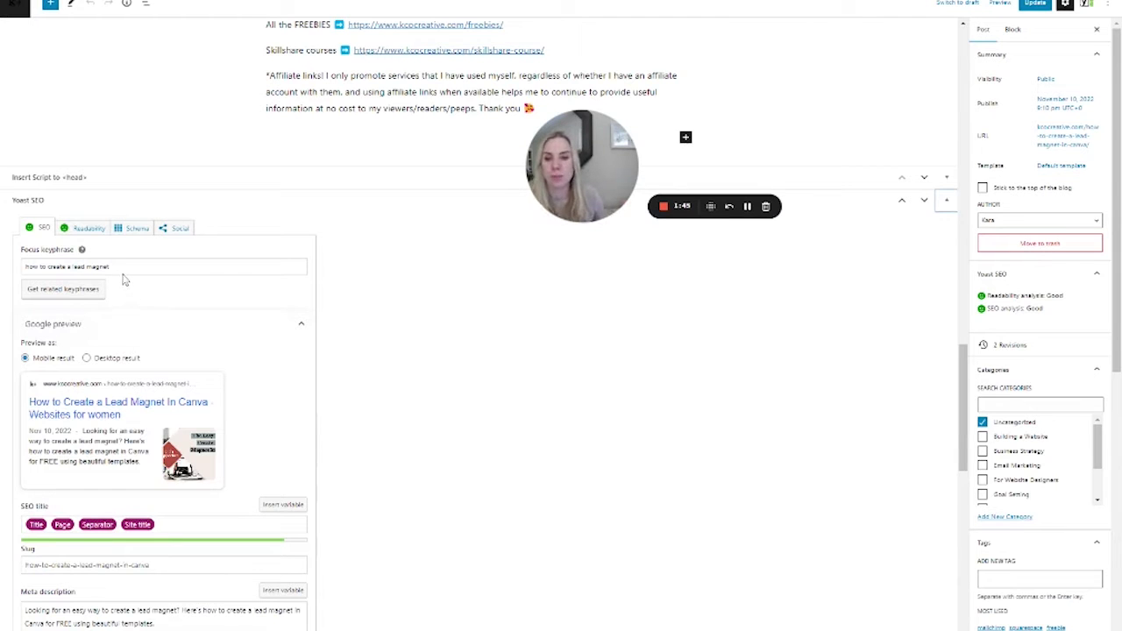
{"action": "left_click_drag", "start_coordinate": [110, 267], "coordinate": [15, 270]}
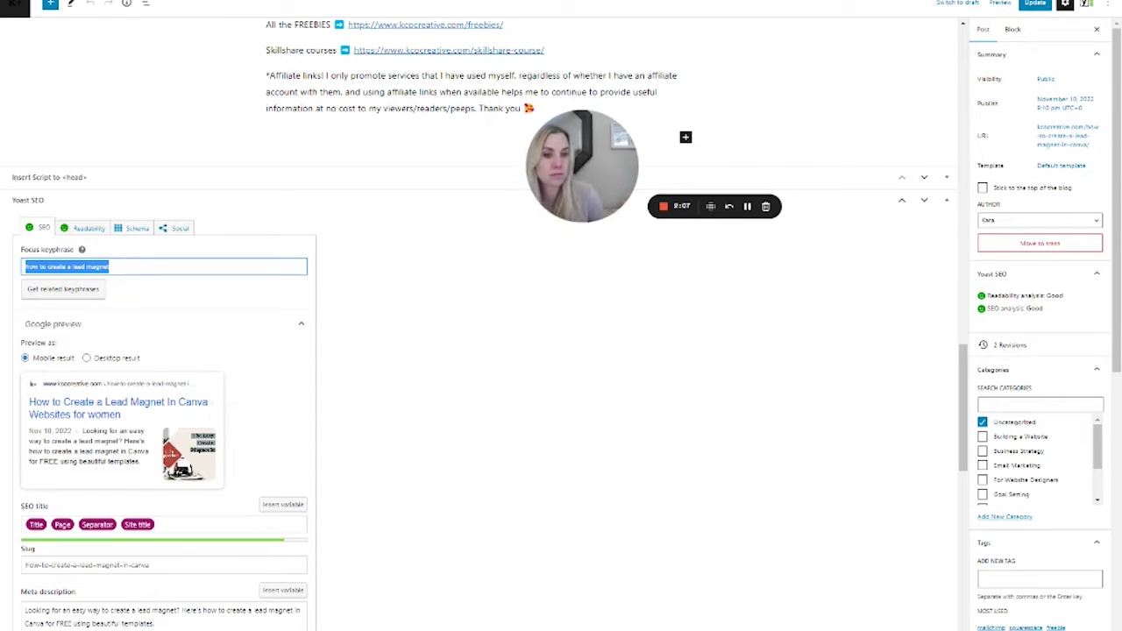
- Select part of the focus keyphrase, then expand the Yoast SEO analysis results
{"action": "left_click", "coordinate": [49, 267]}
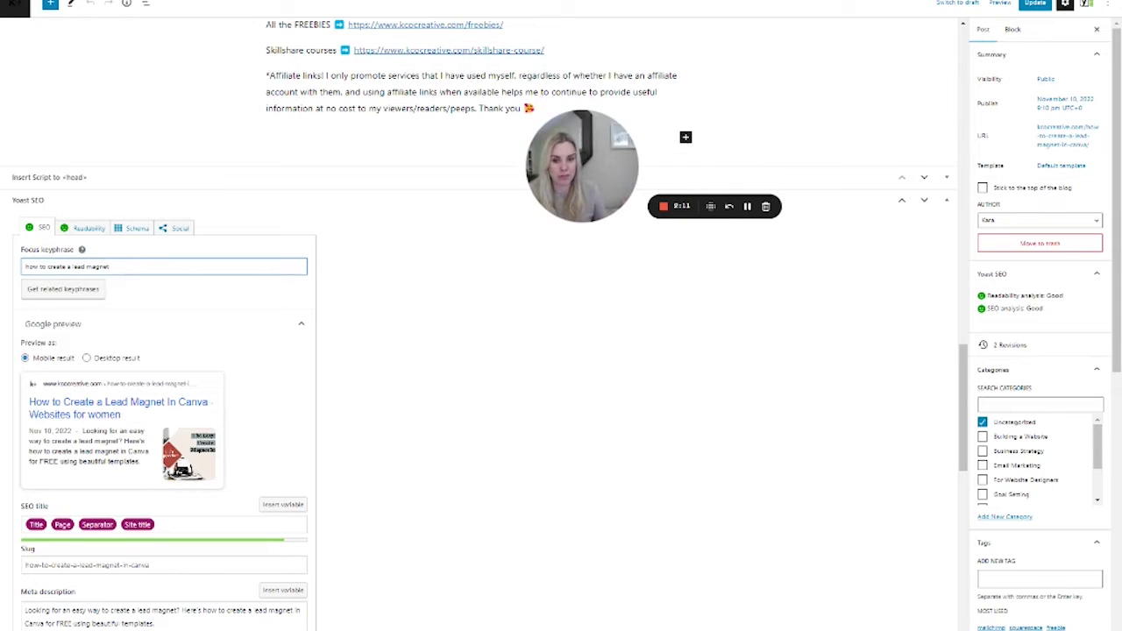
{"action": "key", "text": "shift+Home"}
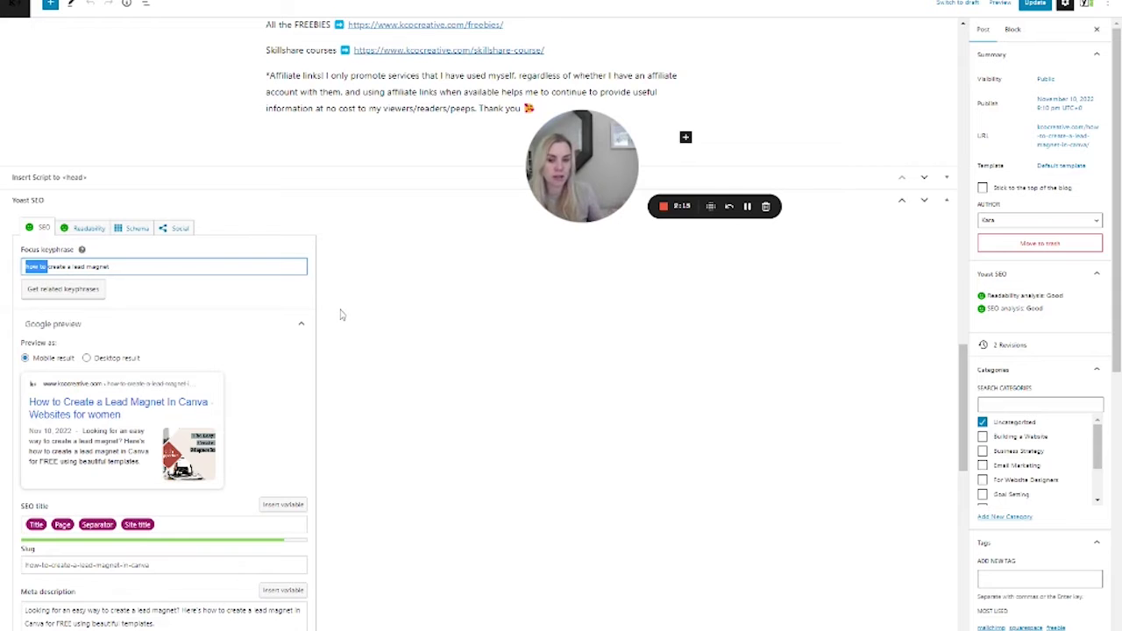
{"action": "scroll", "coordinate": [244, 354], "scroll_direction": "down", "scroll_amount": 3}
{"action": "scroll", "coordinate": [243, 354], "scroll_direction": "up", "scroll_amount": 3}
{"action": "scroll", "coordinate": [244, 355], "scroll_direction": "down", "scroll_amount": 3}
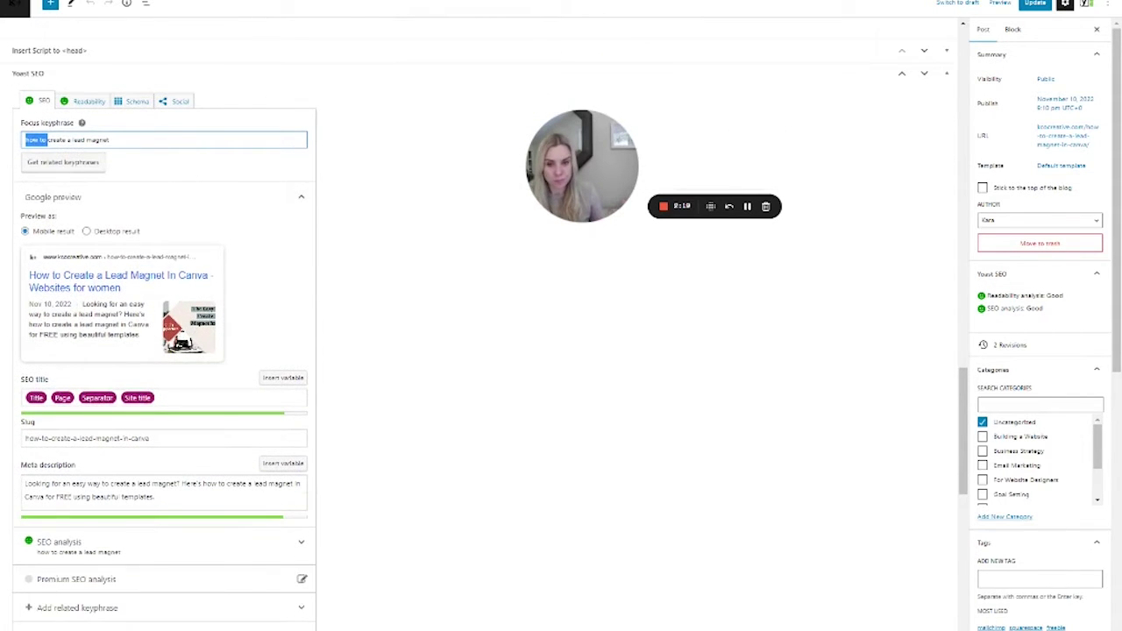
{"action": "scroll", "coordinate": [249, 348], "scroll_direction": "down", "scroll_amount": 6}
{"action": "left_click", "coordinate": [301, 288]}
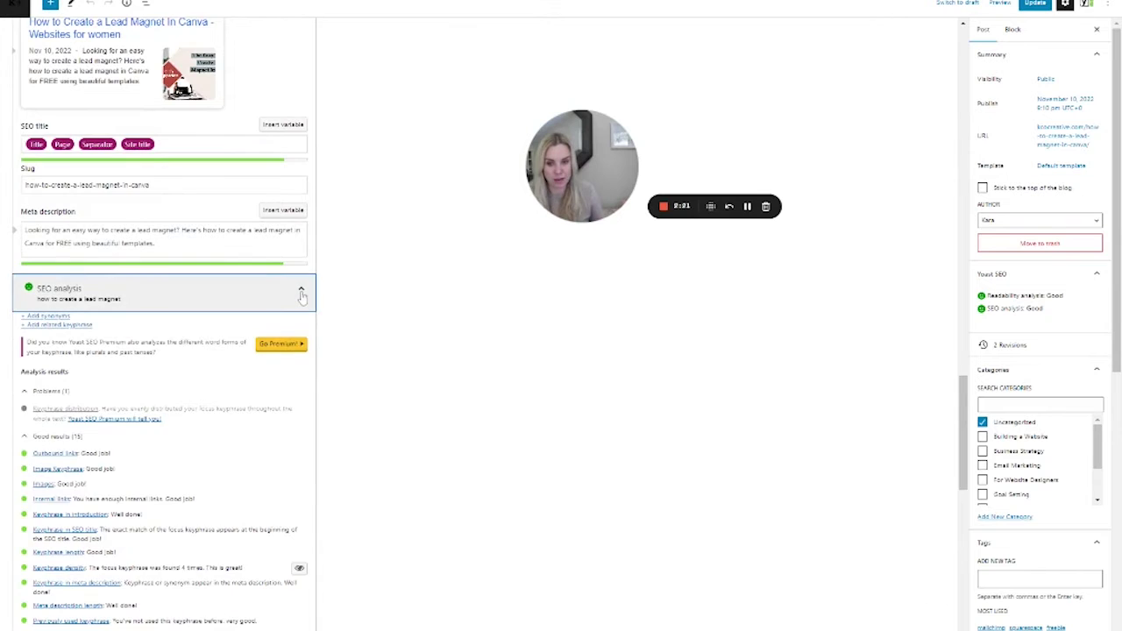
- Review the SEO analysis results, then return to the posts list
{"action": "scroll", "coordinate": [132, 430], "scroll_direction": "down", "scroll_amount": 3}
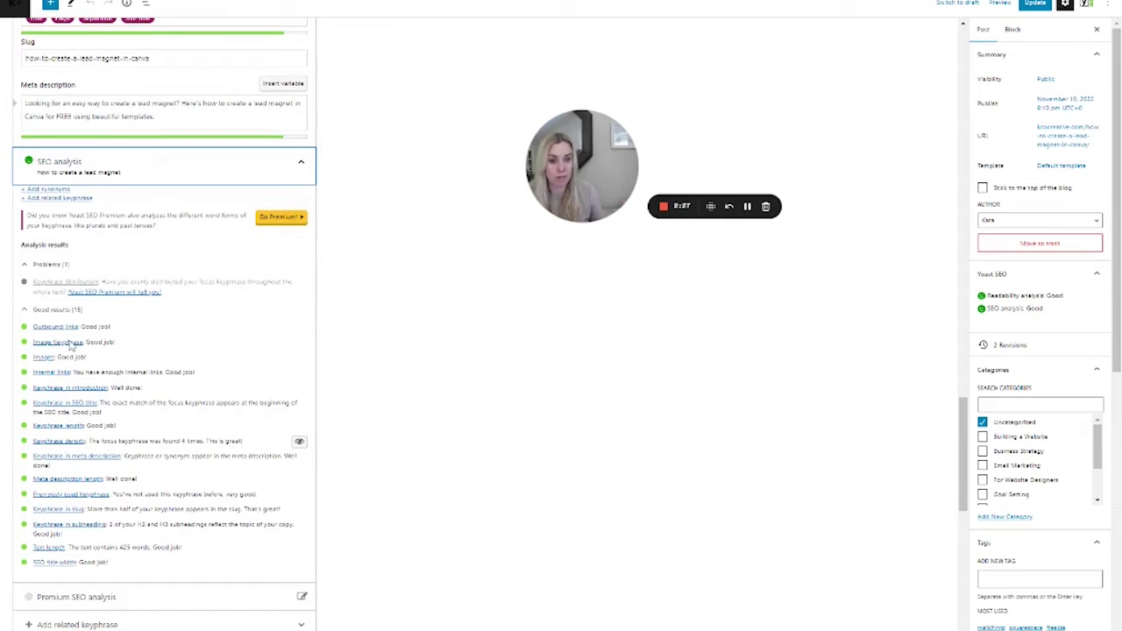
{"action": "scroll", "coordinate": [418, 331], "scroll_direction": "up", "scroll_amount": 10}
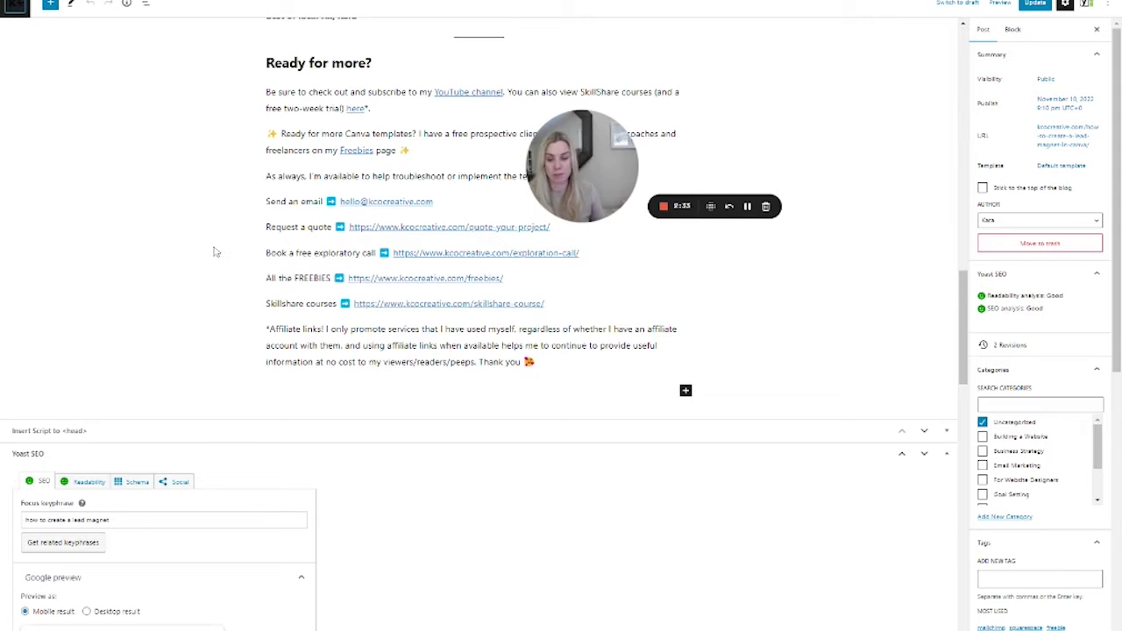
{"action": "key", "text": "alt+Left"}
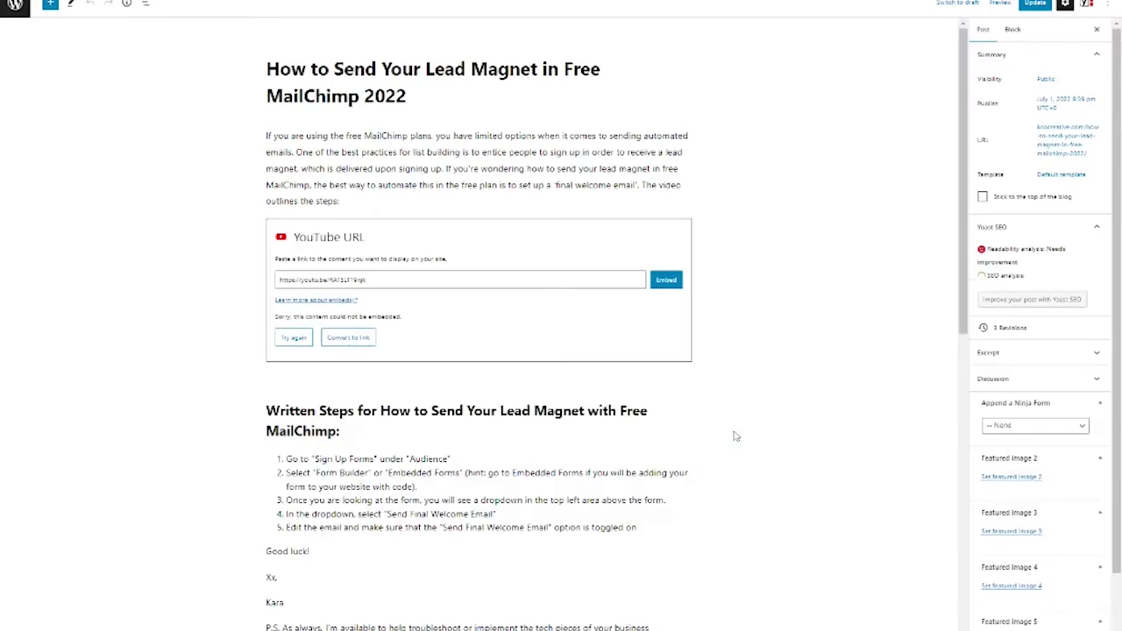
- Scroll the MailChimp post down to Yoast SEO and place the cursor in Focus keyphrase
{"action": "left_click_drag", "start_coordinate": [575, 158], "coordinate": [748, 53]}
{"action": "scroll", "coordinate": [479, 351], "scroll_direction": "down", "scroll_amount": 7}
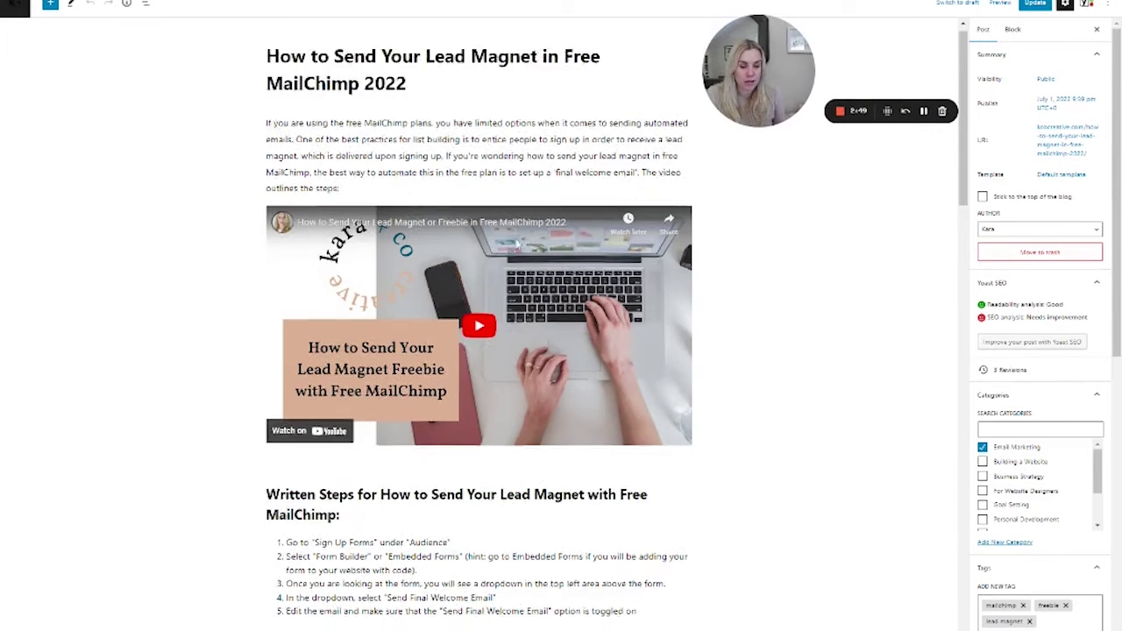
{"action": "scroll", "coordinate": [479, 351], "scroll_direction": "up", "scroll_amount": 4}
{"action": "scroll", "coordinate": [777, 157], "scroll_direction": "up", "scroll_amount": 3}
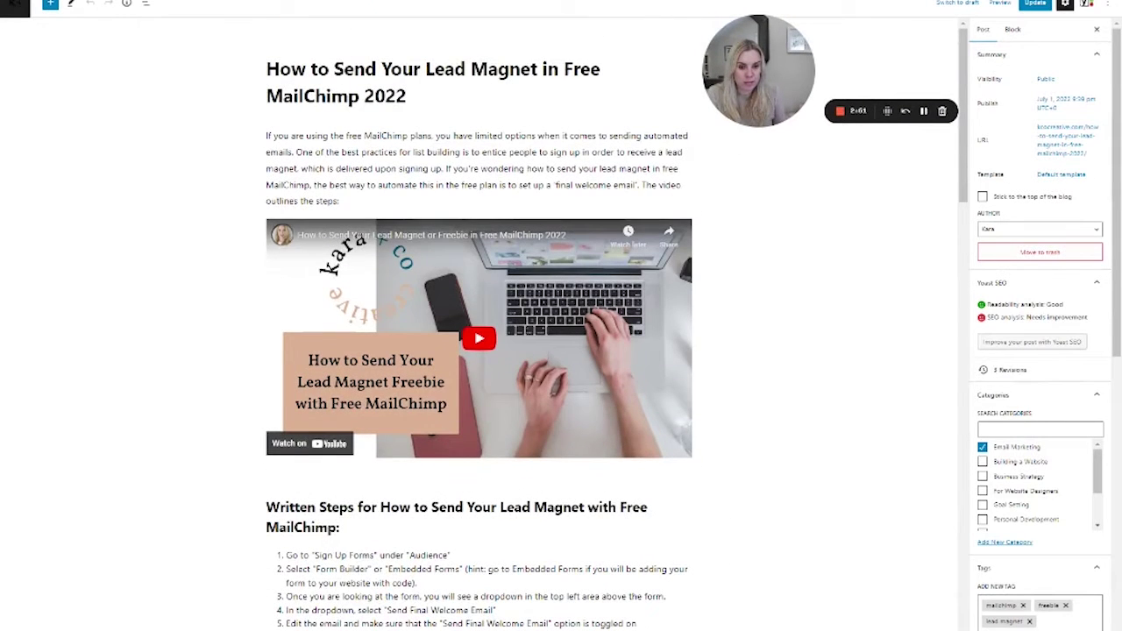
{"action": "scroll", "coordinate": [656, 465], "scroll_direction": "down", "scroll_amount": 5}
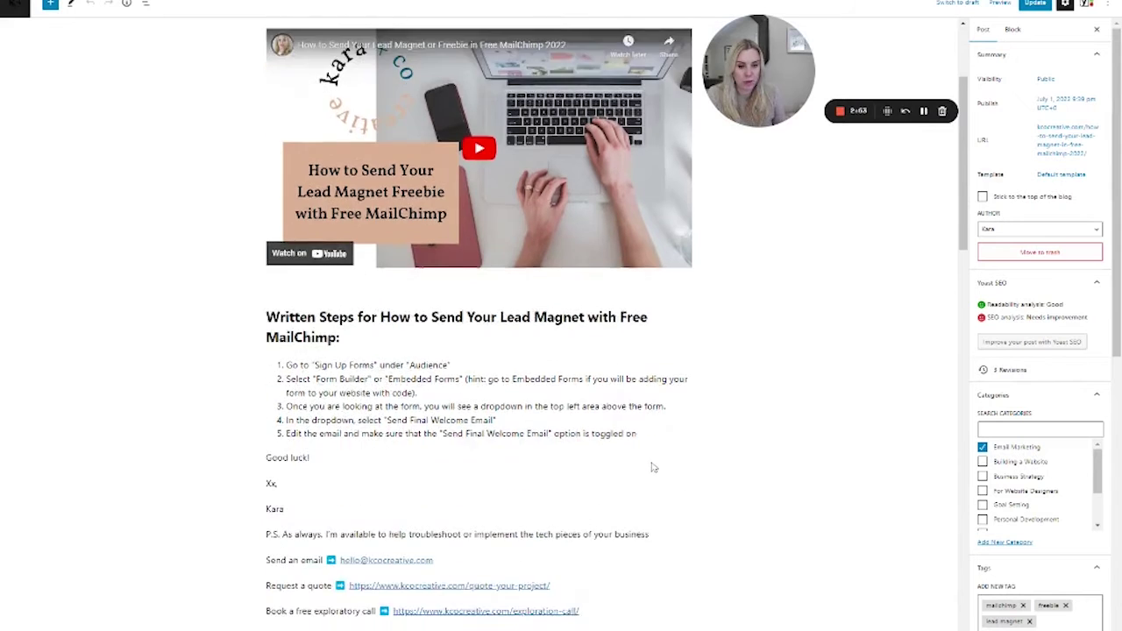
{"action": "scroll", "coordinate": [652, 466], "scroll_direction": "down", "scroll_amount": 6}
{"action": "scroll", "coordinate": [651, 466], "scroll_direction": "up", "scroll_amount": 2}
{"action": "left_click", "coordinate": [189, 250]}
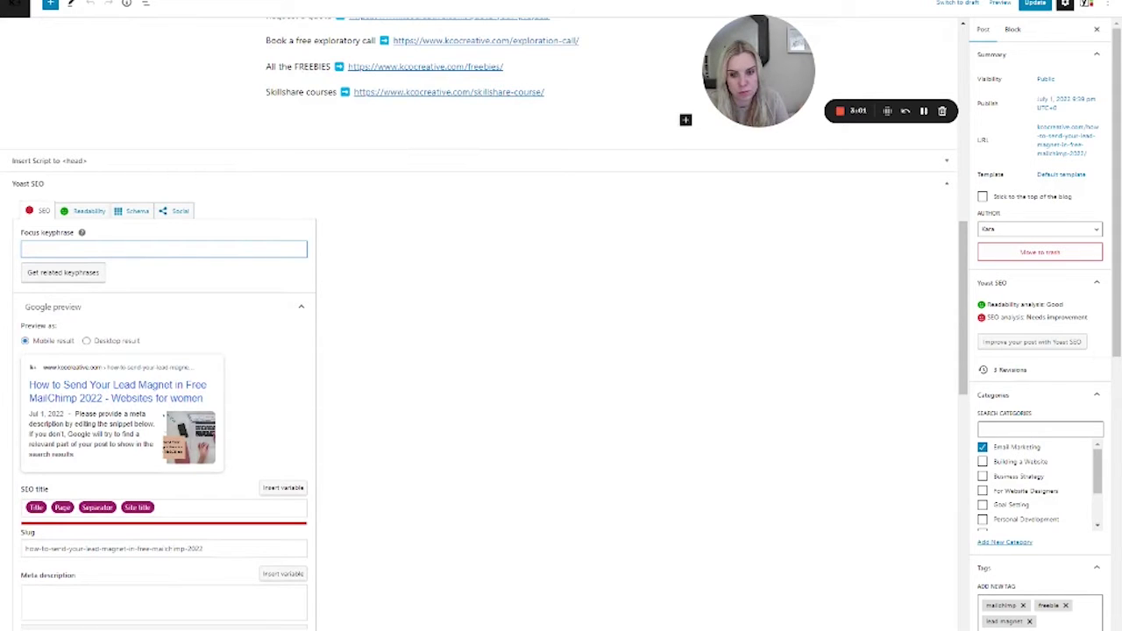
- Enter 'send lead magnet in free mailchimp' as focus keyphrase and expand its SEO analysis
{"action": "type", "text": "send lead ma"}
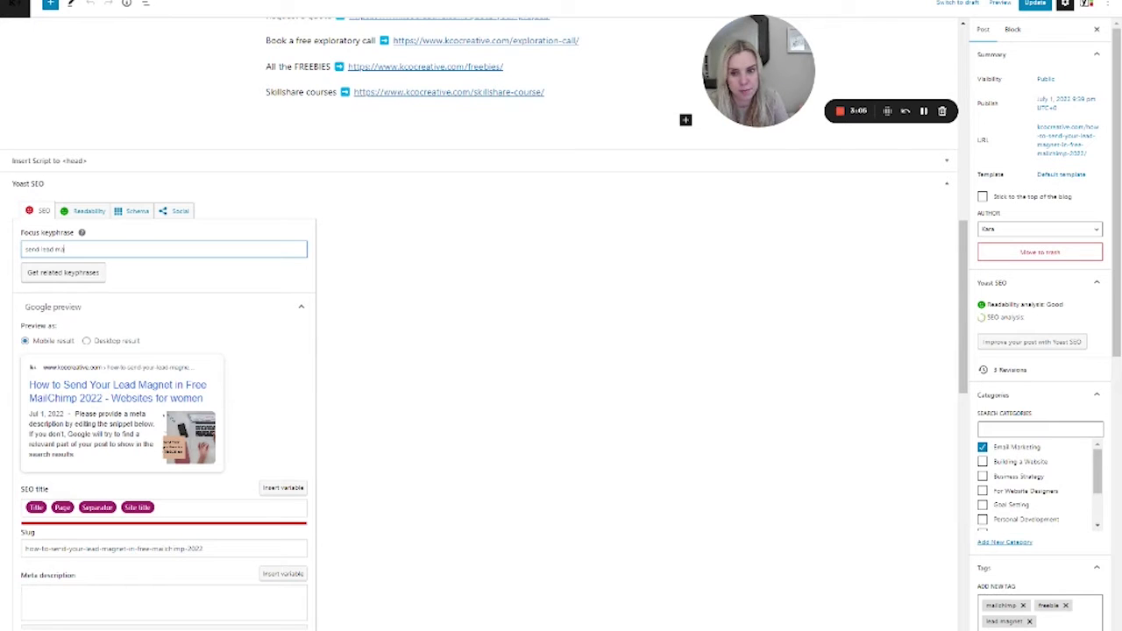
{"action": "type", "text": "gnet in free mailchimp"}
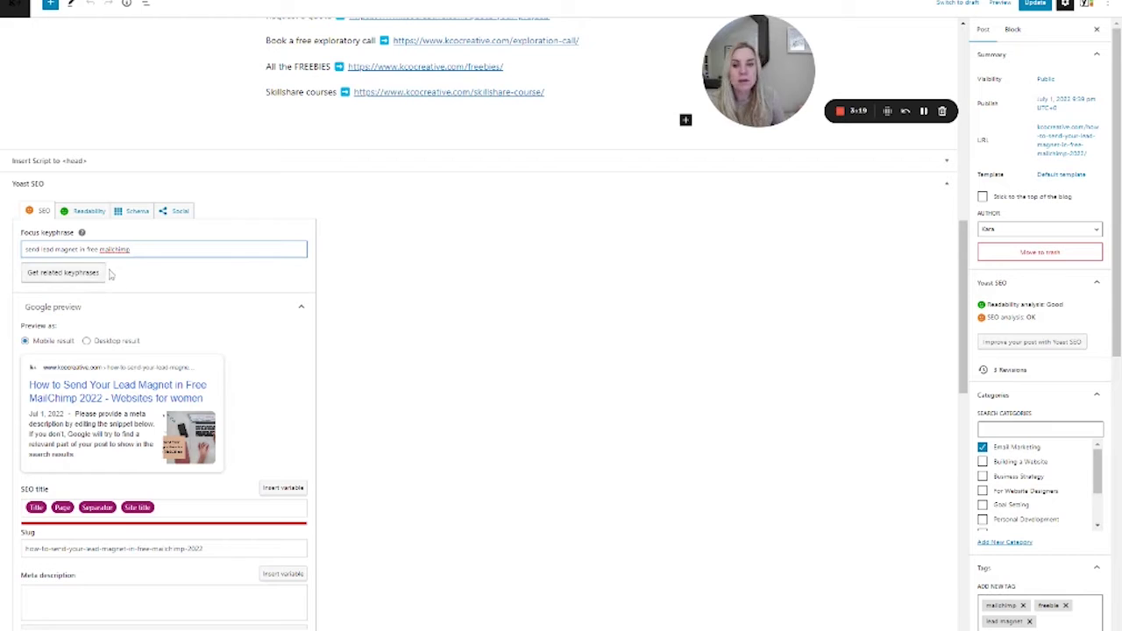
{"action": "type", "text": "p"}
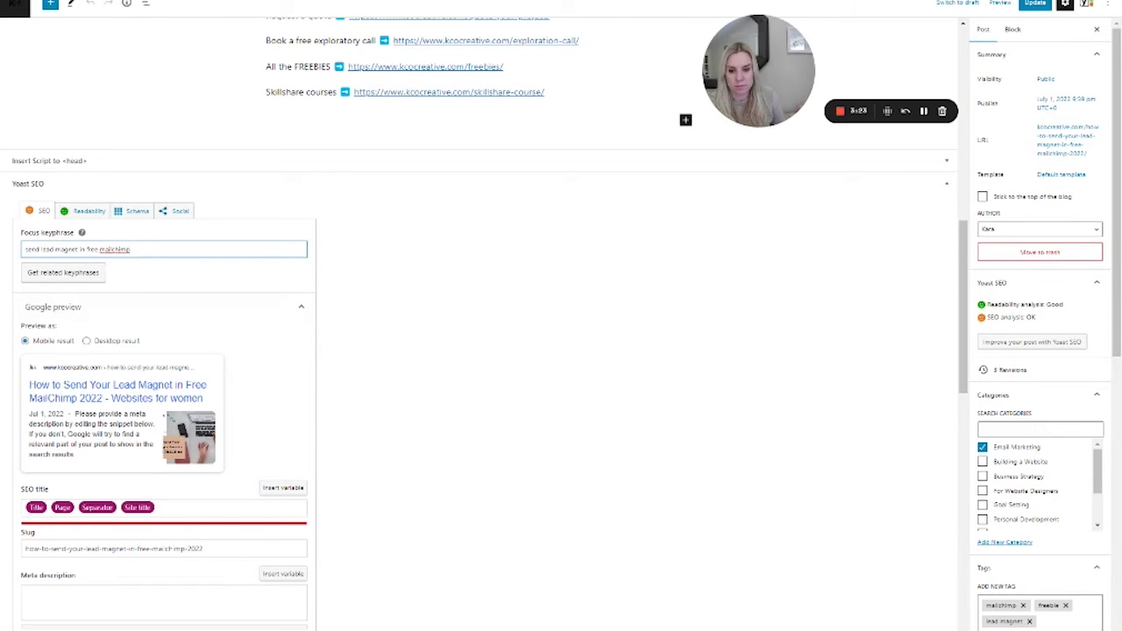
{"action": "scroll", "coordinate": [225, 541], "scroll_direction": "down", "scroll_amount": 3}
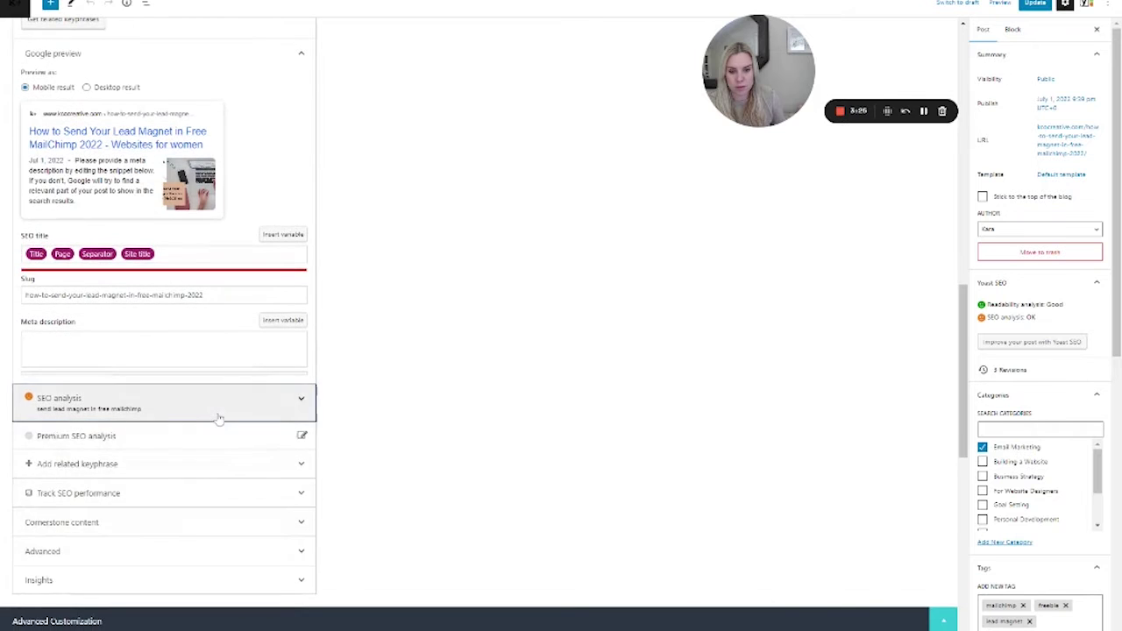
{"action": "left_click", "coordinate": [220, 418]}
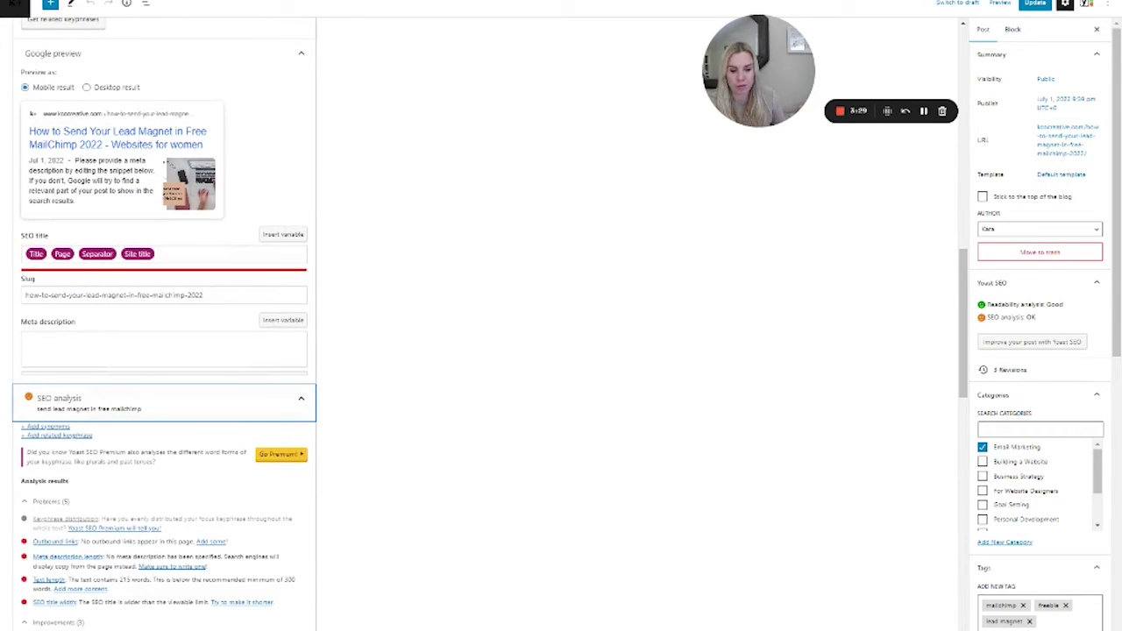
{"action": "scroll", "coordinate": [236, 595], "scroll_direction": "up", "scroll_amount": 5}
{"action": "scroll", "coordinate": [237, 595], "scroll_direction": "up", "scroll_amount": 6}
{"action": "scroll", "coordinate": [236, 595], "scroll_direction": "down", "scroll_amount": 2}
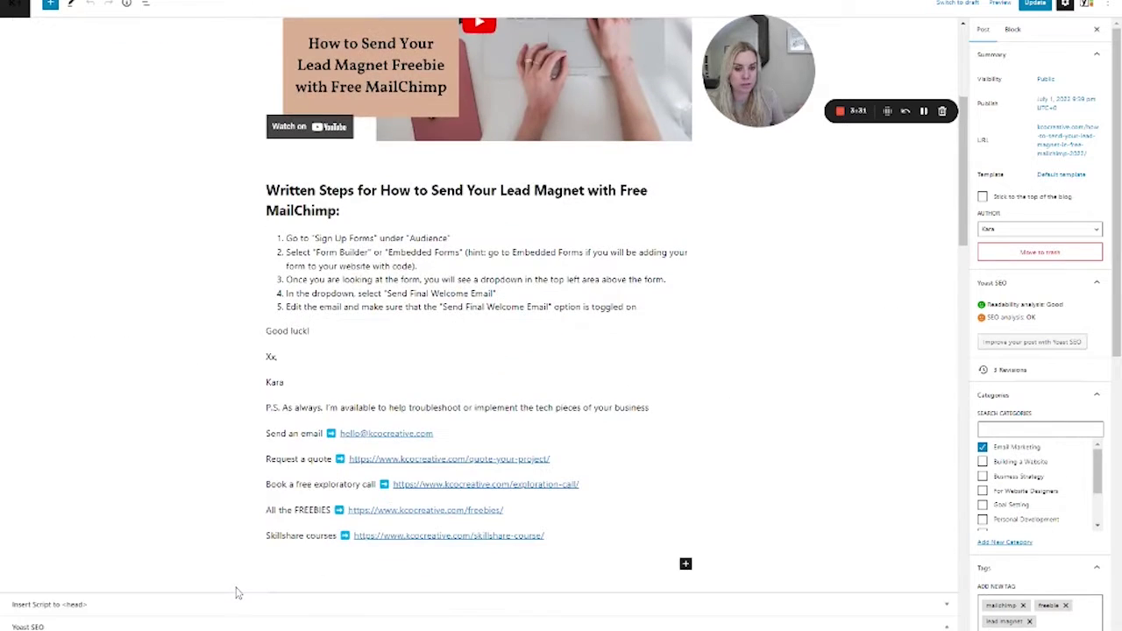
{"action": "scroll", "coordinate": [237, 593], "scroll_direction": "up", "scroll_amount": 4}
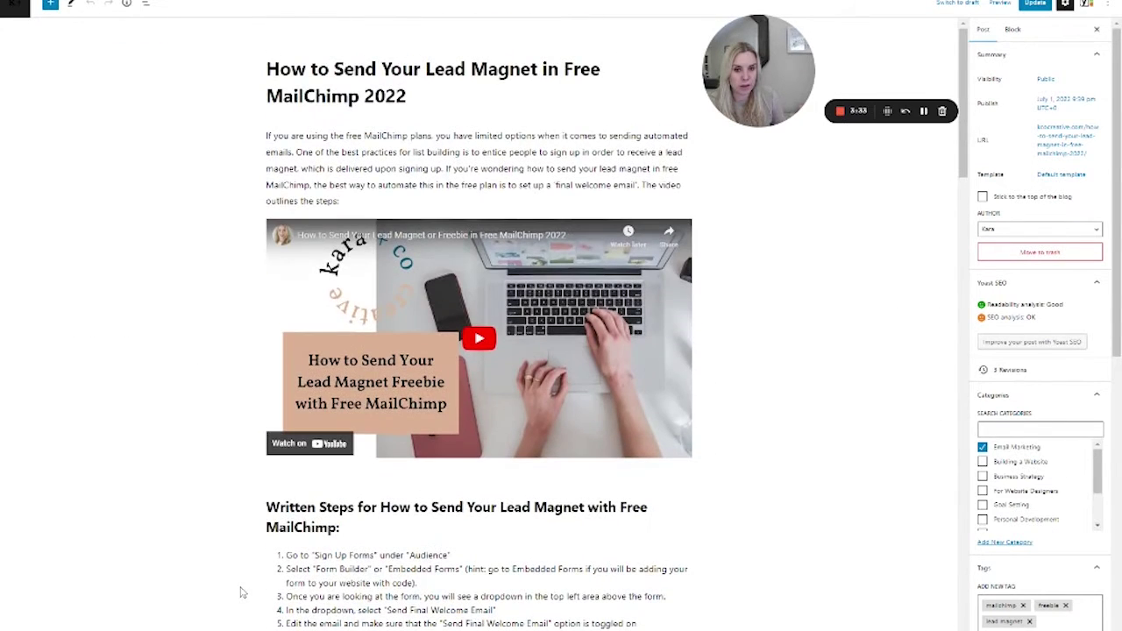
- Link 'MailChimp' in the intro paragraph to mailchimp.com, opening in a new tab
{"action": "left_click", "coordinate": [407, 135]}
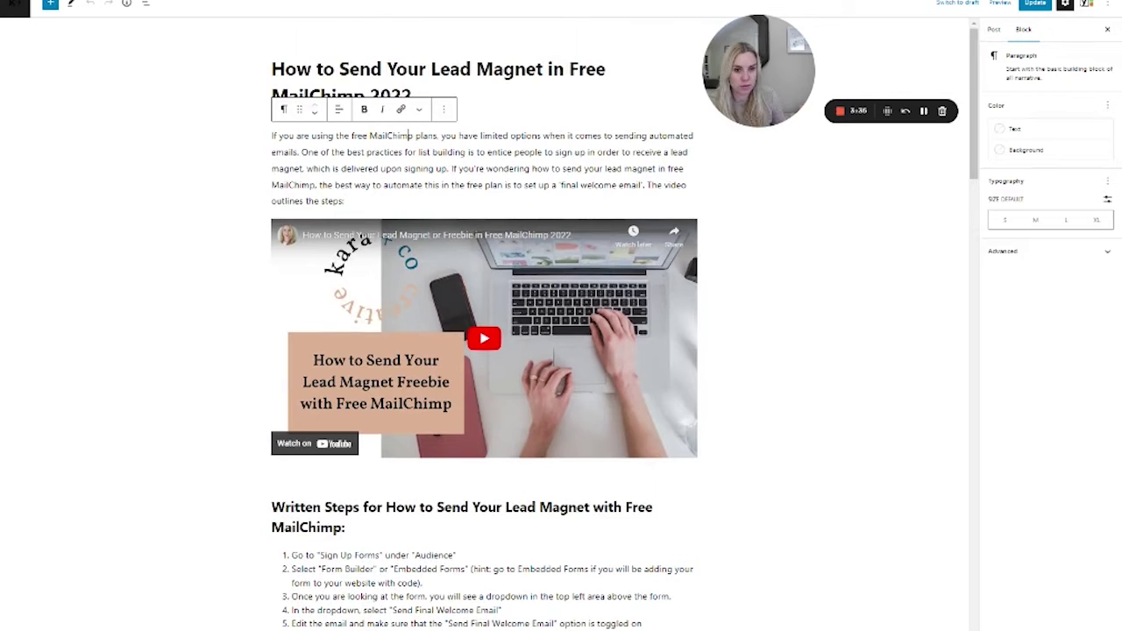
{"action": "double_click", "coordinate": [411, 136]}
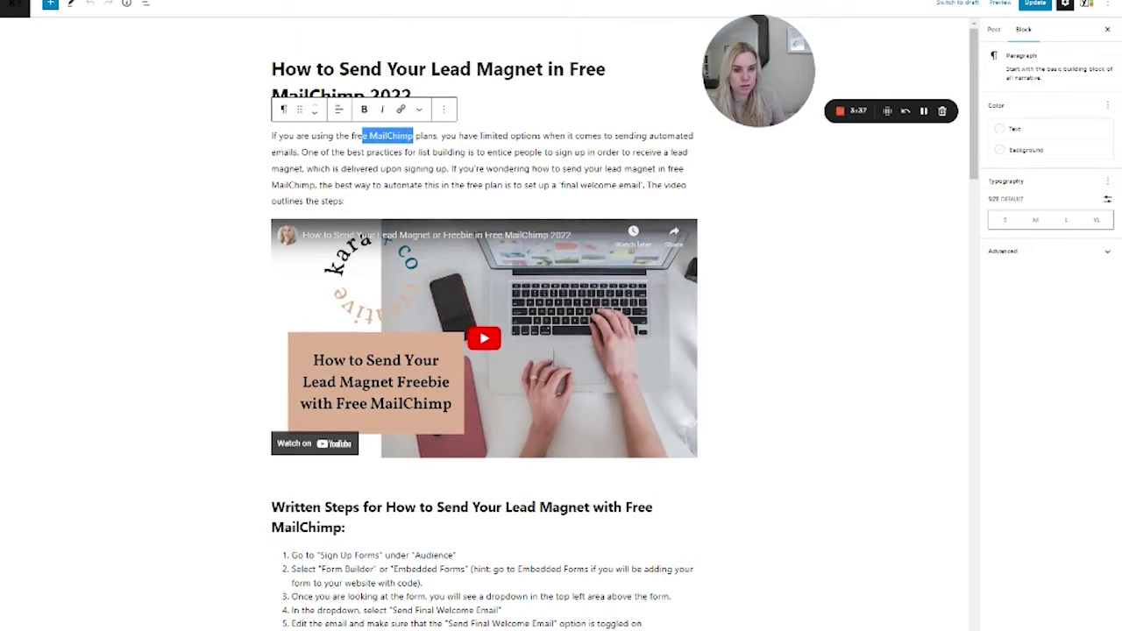
{"action": "left_click", "coordinate": [400, 110]}
{"action": "type", "text": "mail"}
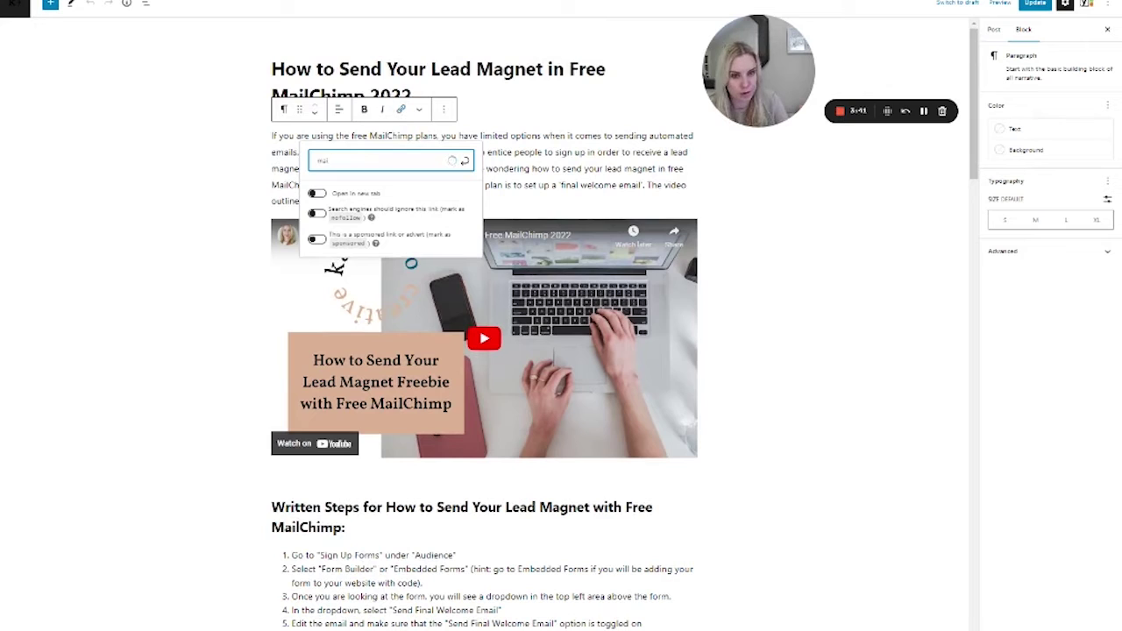
{"action": "type", "text": "chimp.com"}
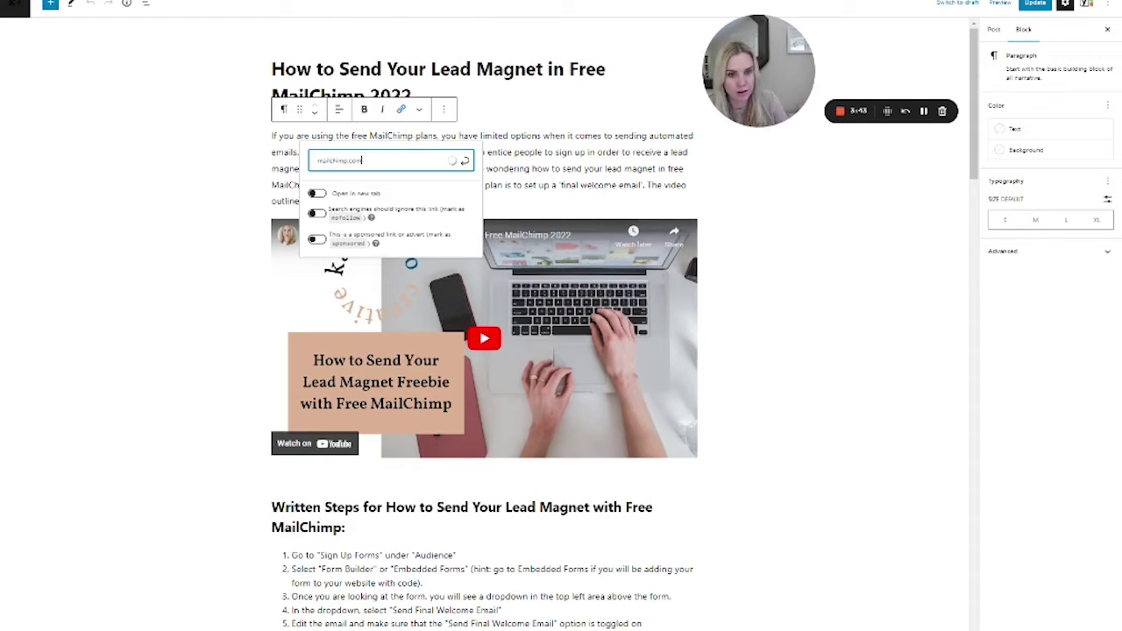
{"action": "left_click", "coordinate": [317, 242]}
{"action": "left_click", "coordinate": [465, 161]}
{"action": "scroll", "coordinate": [483, 351], "scroll_direction": "down", "scroll_amount": 3}
{"action": "scroll", "coordinate": [323, 380], "scroll_direction": "down", "scroll_amount": 12}
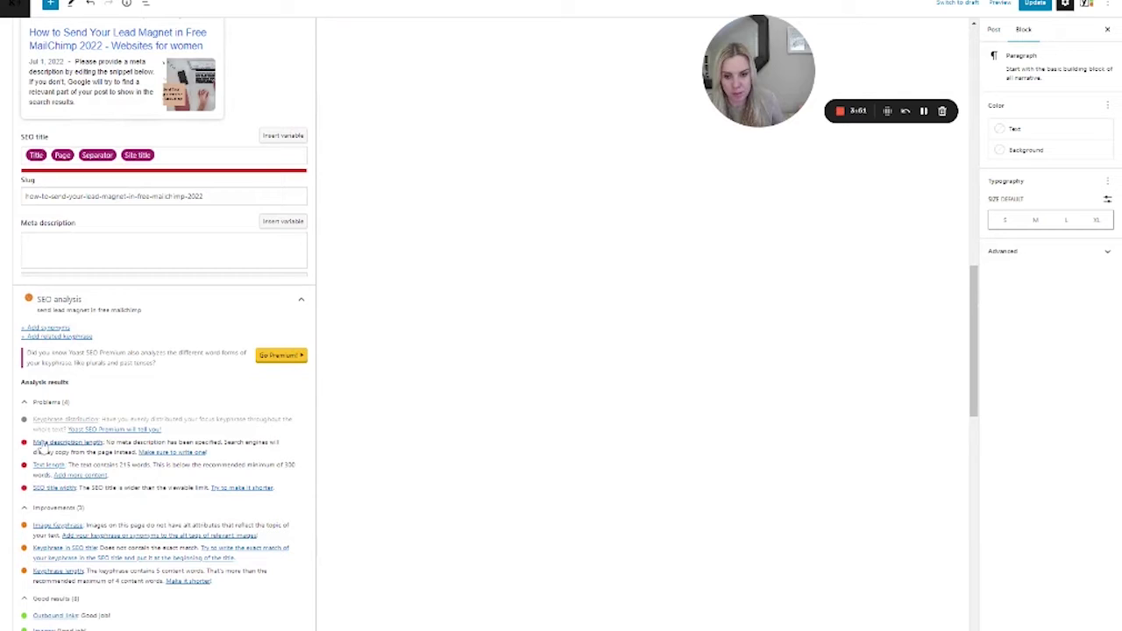
- Write the meta description 'Quick tutorial for how to send lead magnet in free Mailchimp. Updated 2022 - how to send your lead magnet or freebie'
{"action": "left_click", "coordinate": [25, 241]}
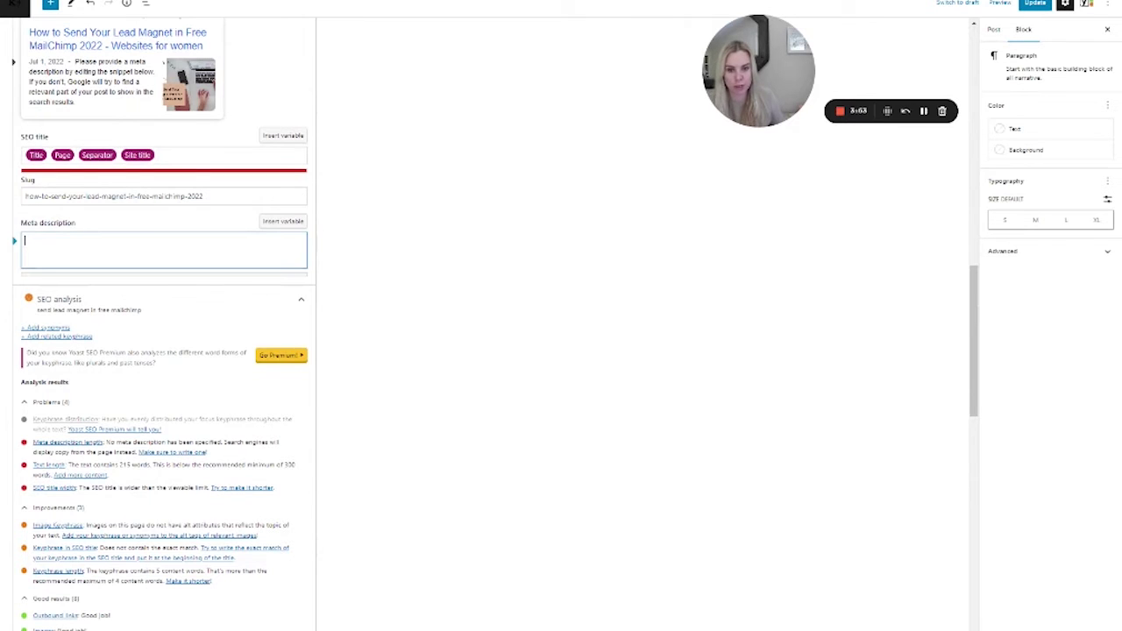
{"action": "scroll", "coordinate": [88, 281], "scroll_direction": "up", "scroll_amount": 3}
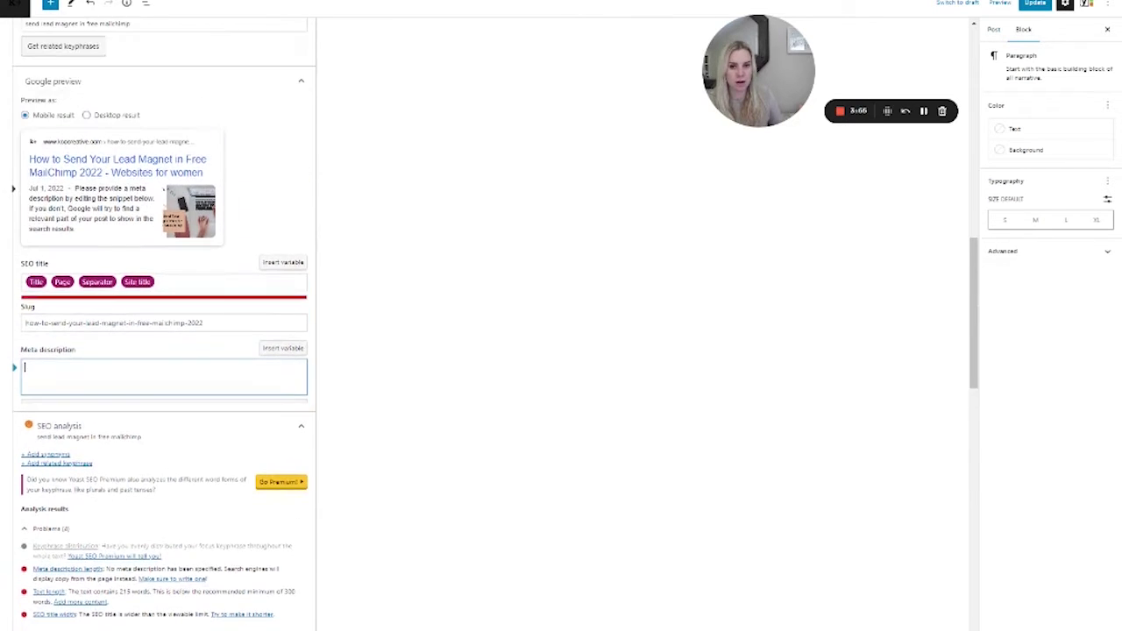
{"action": "scroll", "coordinate": [87, 281], "scroll_direction": "down", "scroll_amount": 1}
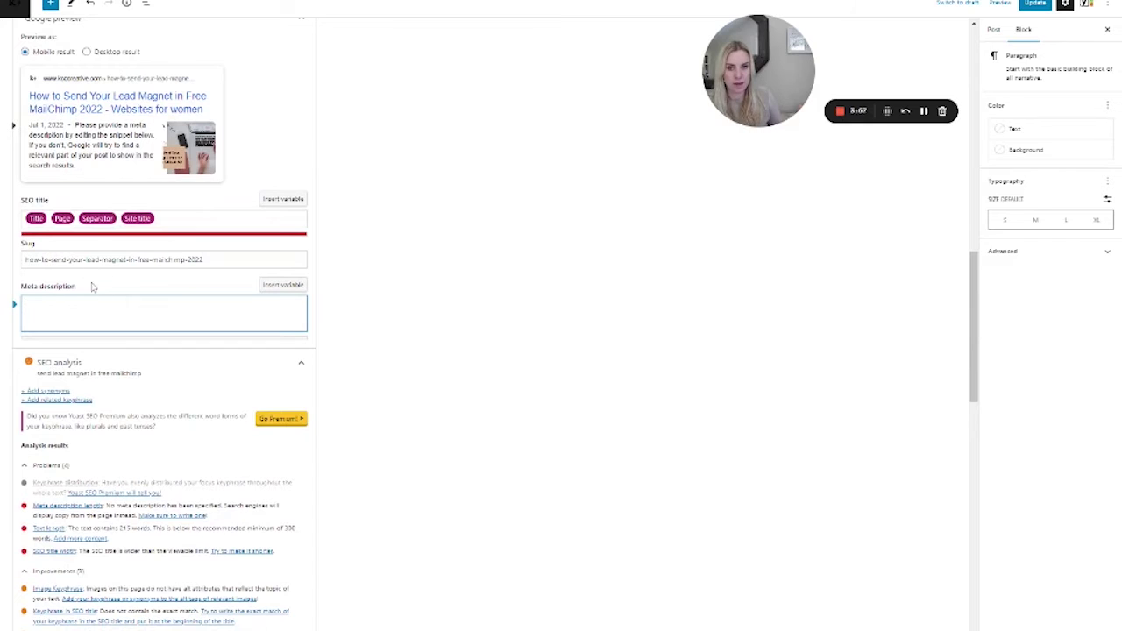
{"action": "scroll", "coordinate": [92, 286], "scroll_direction": "up", "scroll_amount": 3}
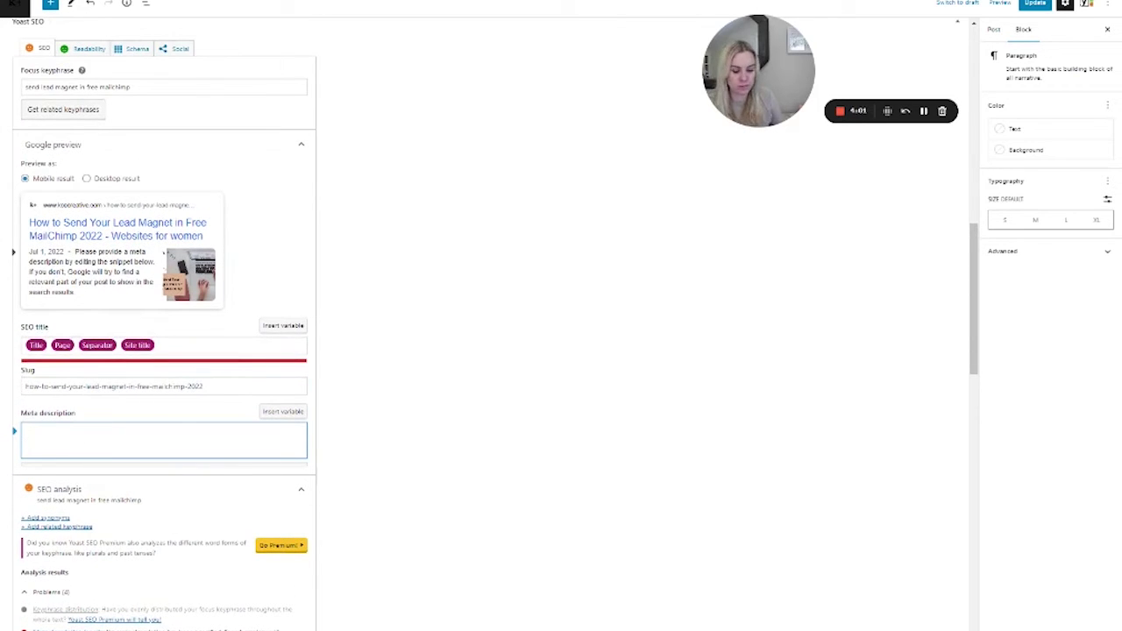
{"action": "type", "text": "Quick tutorial for how to send lead magnet in free mailchi"}
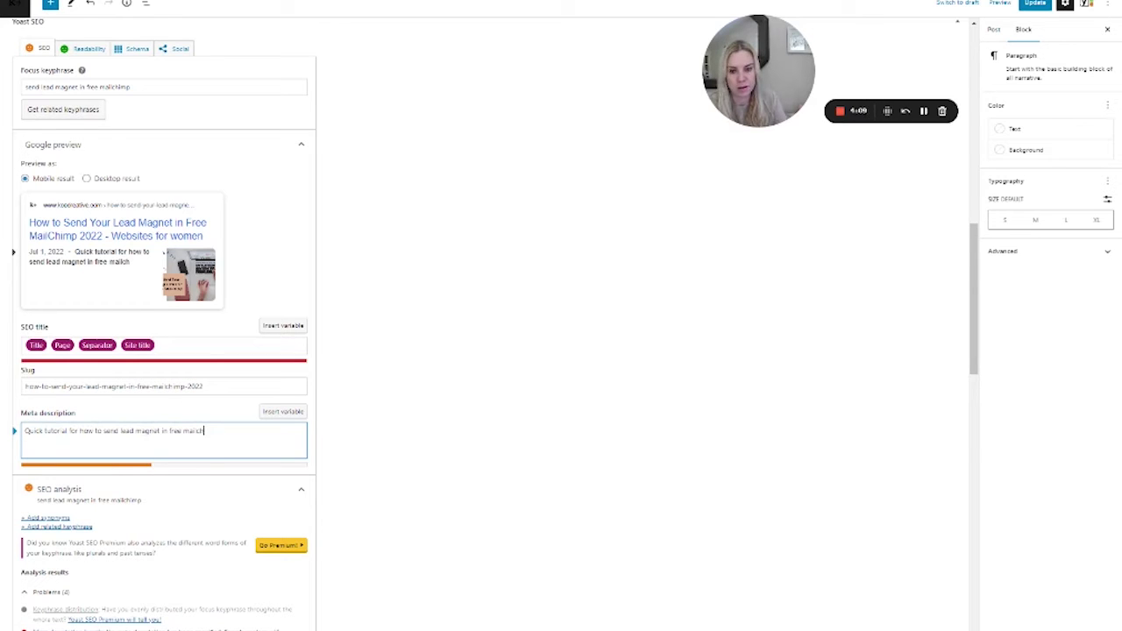
{"action": "key", "text": "BackSpace"}
{"action": "key", "text": "BackSpace"}
{"action": "key", "text": "BackSpace"}
{"action": "key", "text": "BackSpace"}
{"action": "key", "text": "BackSpace"}
{"action": "key", "text": "BackSpace"}
{"action": "key", "text": "BackSpace"}
{"action": "type", "text": "Mailchimp. Updated 2022 - h"}
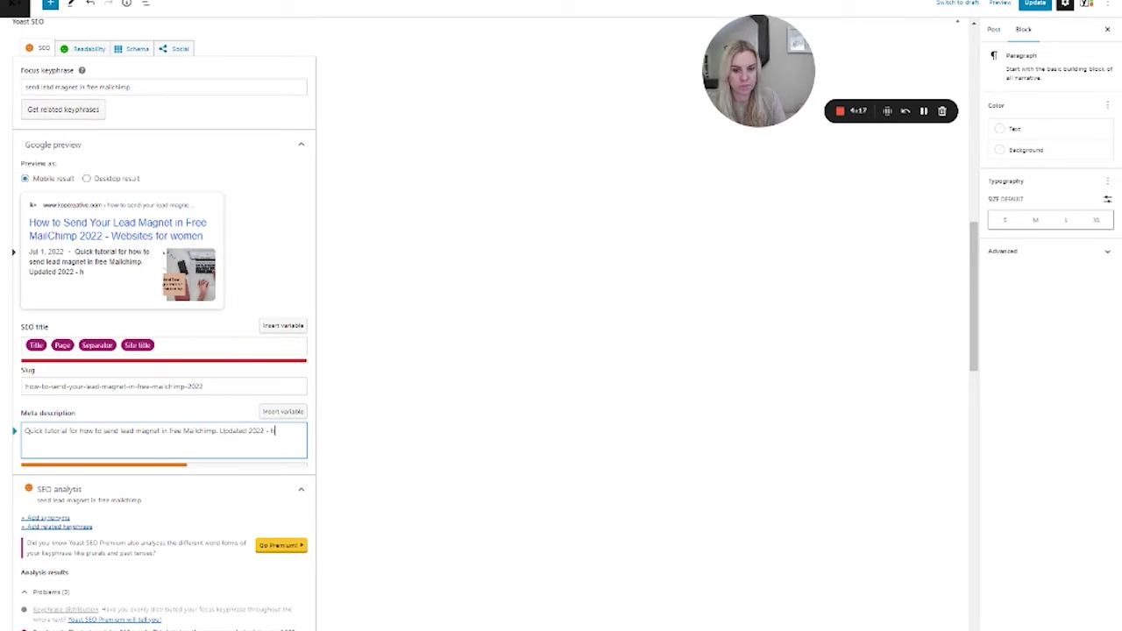
{"action": "type", "text": "ow to send"}
{"action": "key", "text": "BackSpace"}
{"action": "type", "text": "our lead mag"}
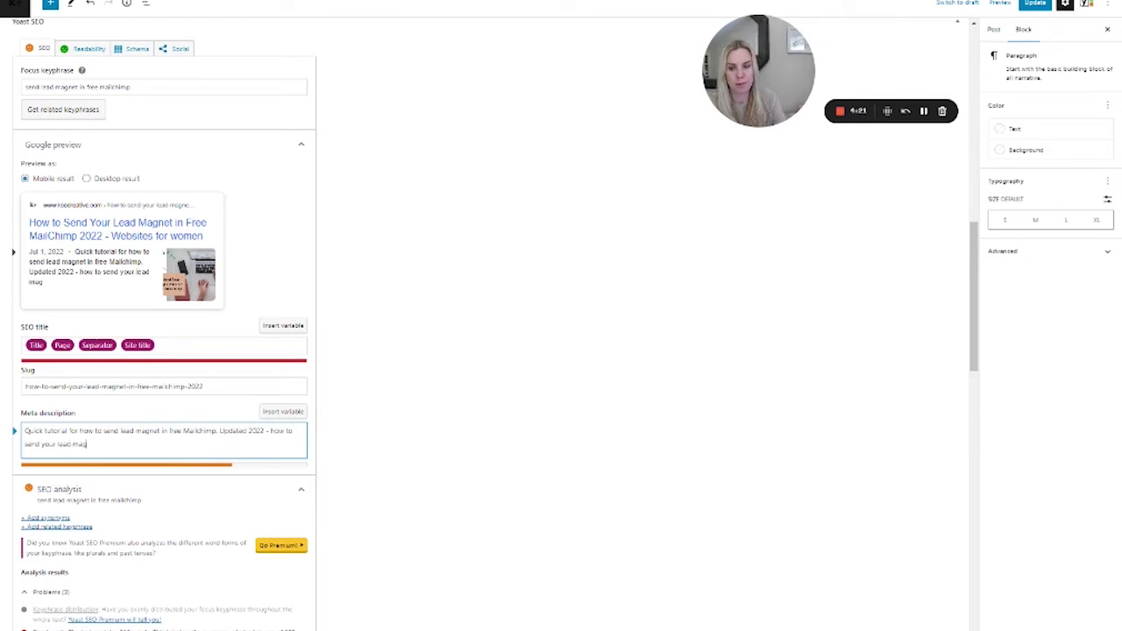
{"action": "type", "text": "entn"}
{"action": "key", "text": "BackSpace"}
{"action": "key", "text": "BackSpace"}
{"action": "key", "text": "BackSpace"}
{"action": "type", "text": "gnet or freebie."}
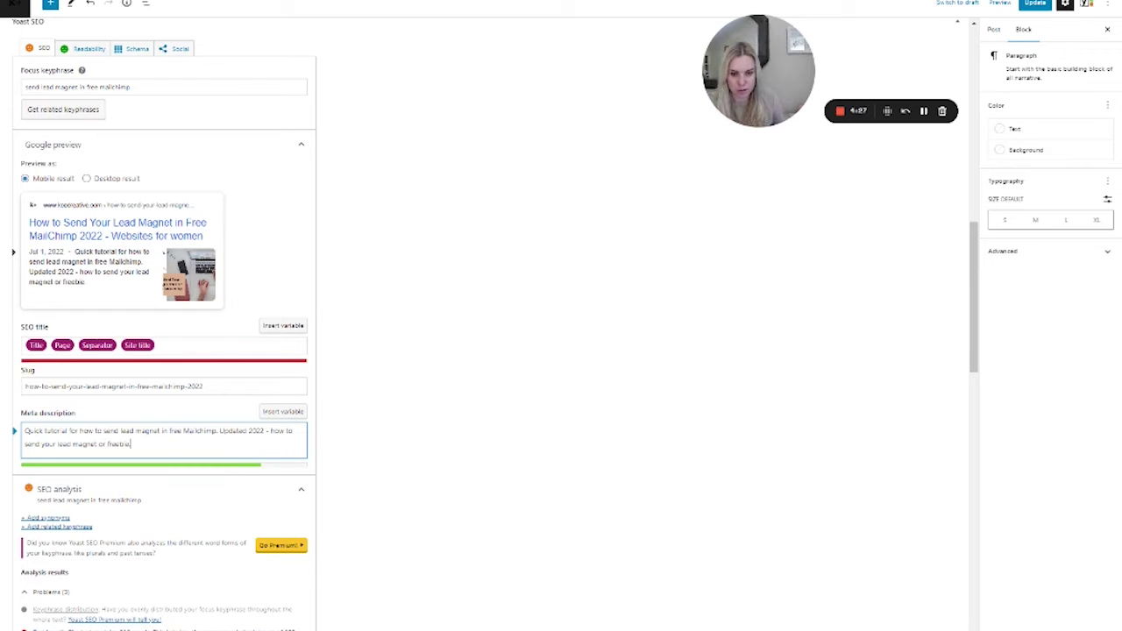
{"action": "scroll", "coordinate": [169, 499], "scroll_direction": "down", "scroll_amount": 3}
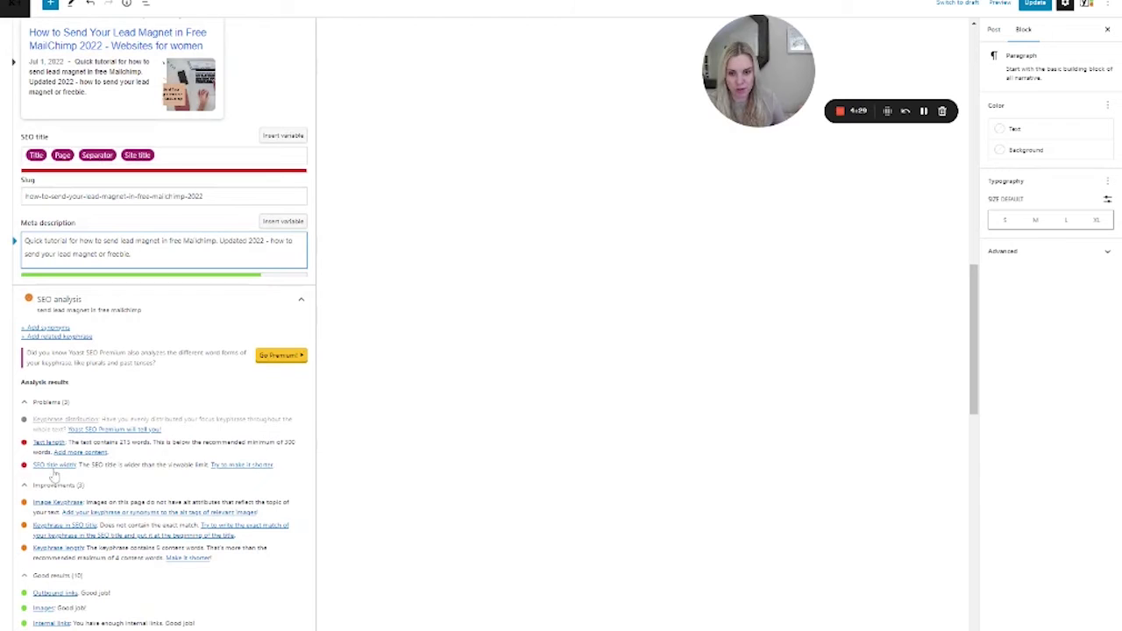
{"action": "scroll", "coordinate": [114, 496], "scroll_direction": "up", "scroll_amount": 4}
- Delete the site title and separator variables from the Yoast SEO title
{"action": "left_click", "coordinate": [144, 417]}
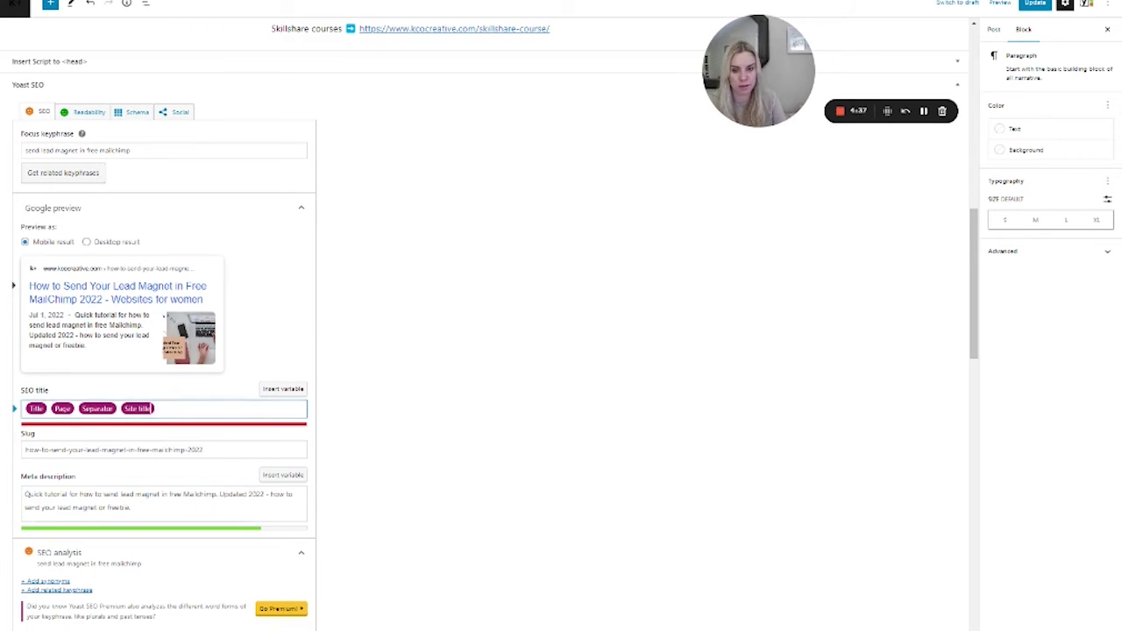
{"action": "key", "text": "BackSpace"}
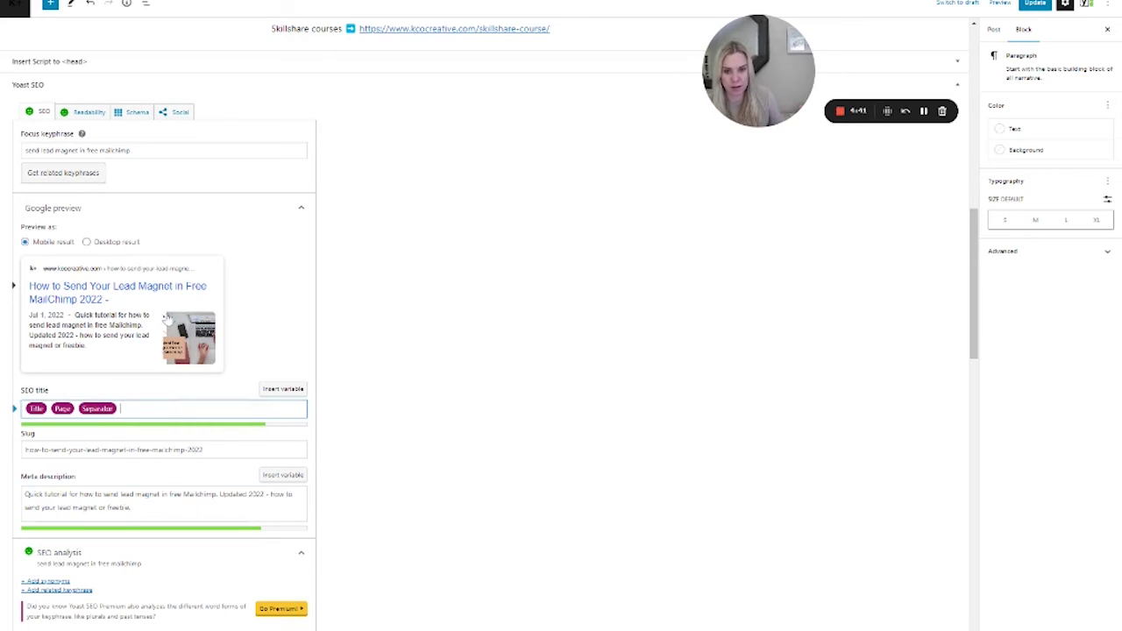
{"action": "key", "text": "BackSpace"}
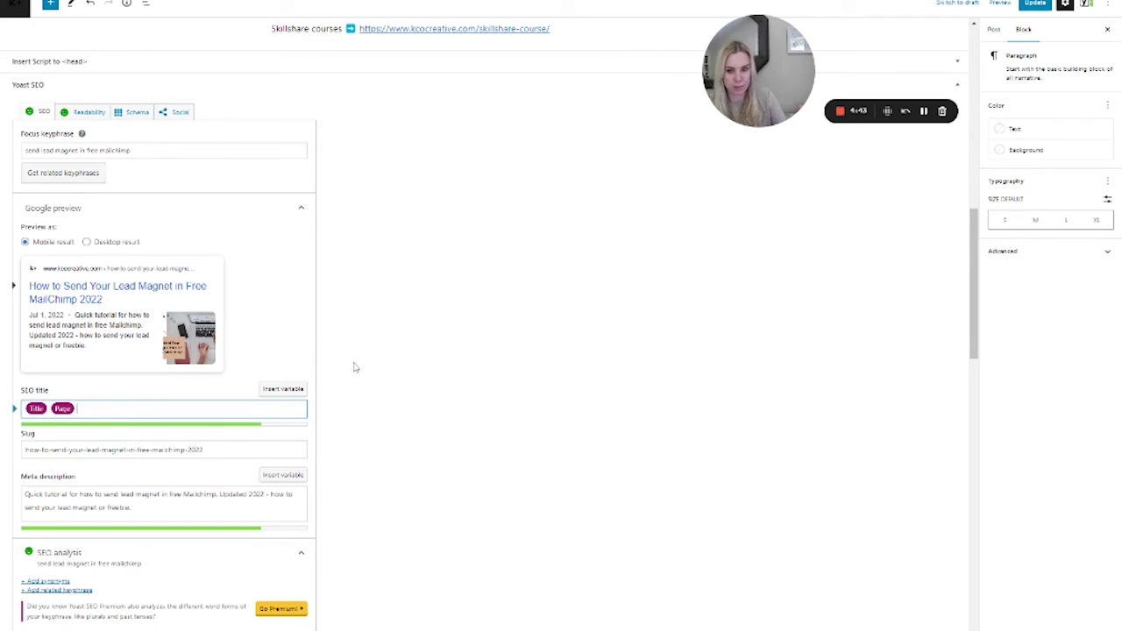
{"action": "scroll", "coordinate": [191, 448], "scroll_direction": "down", "scroll_amount": 3}
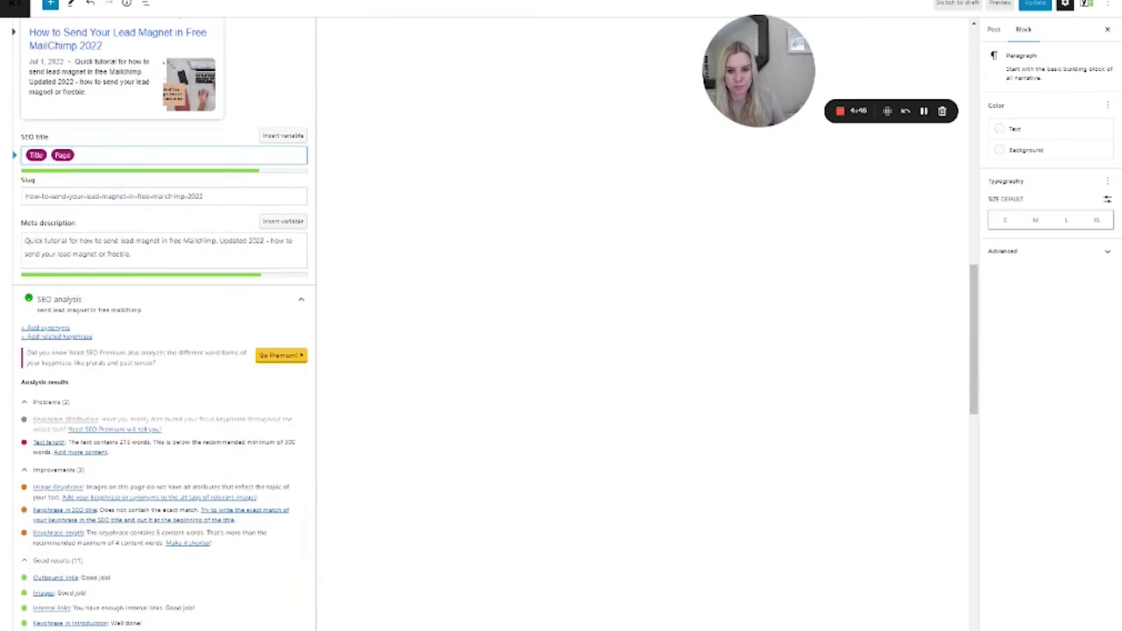
{"action": "scroll", "coordinate": [285, 517], "scroll_direction": "up", "scroll_amount": 1}
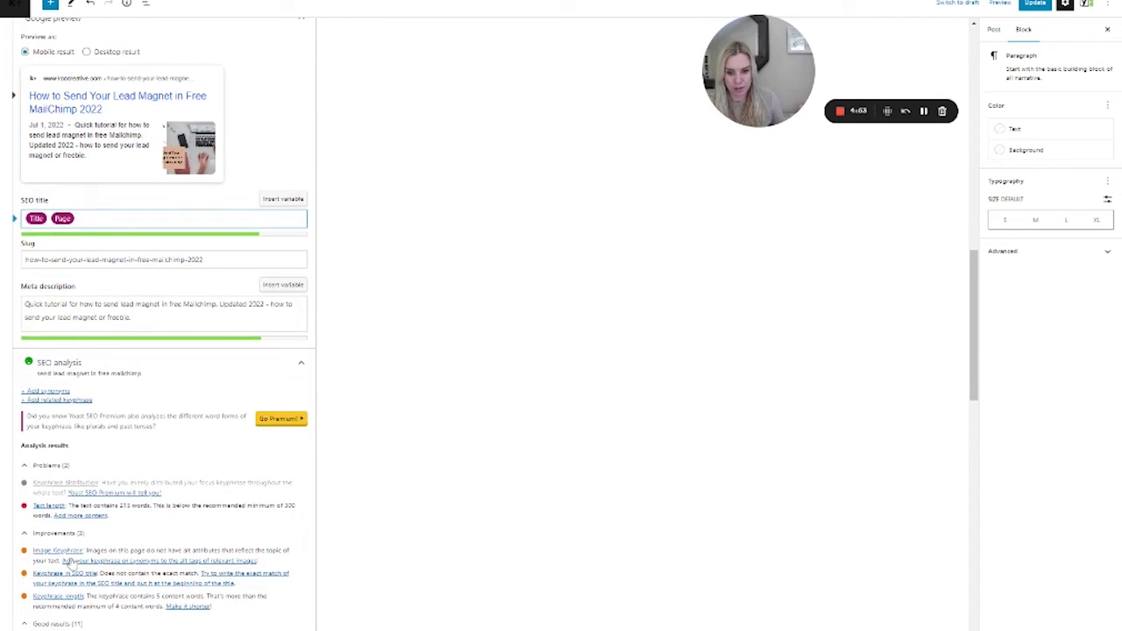
{"action": "scroll", "coordinate": [167, 571], "scroll_direction": "up", "scroll_amount": 15}
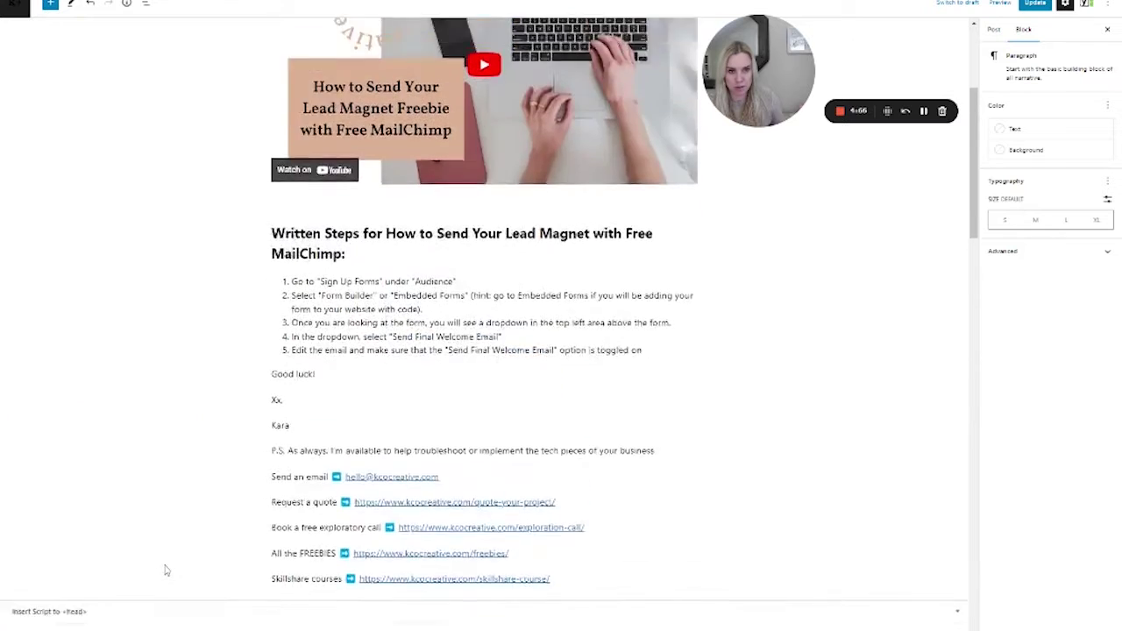
{"action": "left_click", "coordinate": [509, 454]}
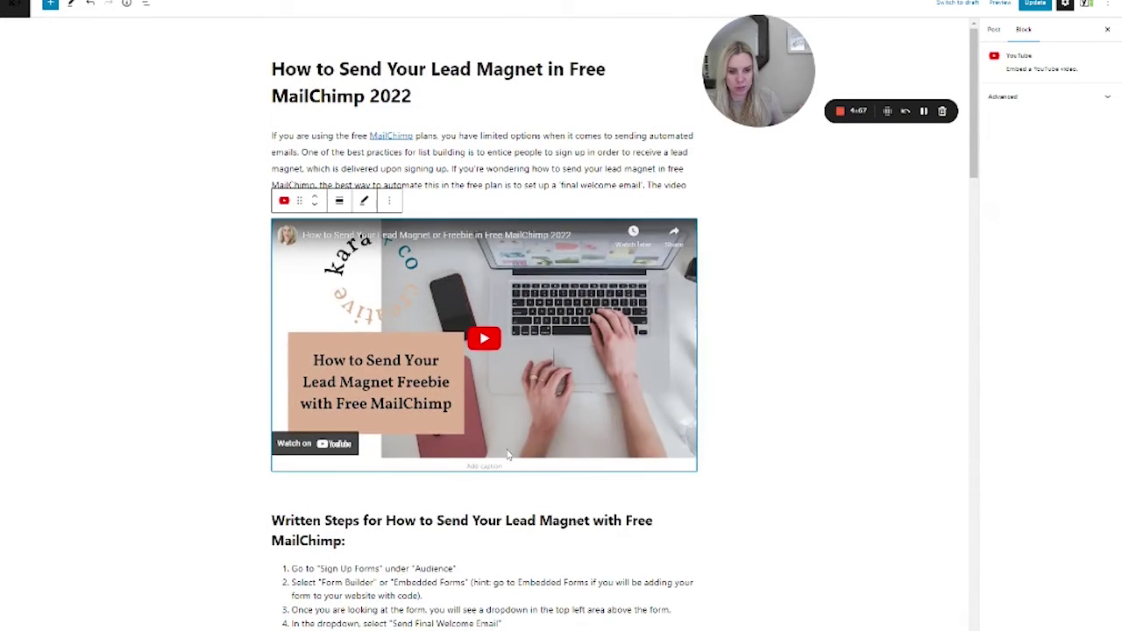
{"action": "scroll", "coordinate": [389, 501], "scroll_direction": "down", "scroll_amount": 7}
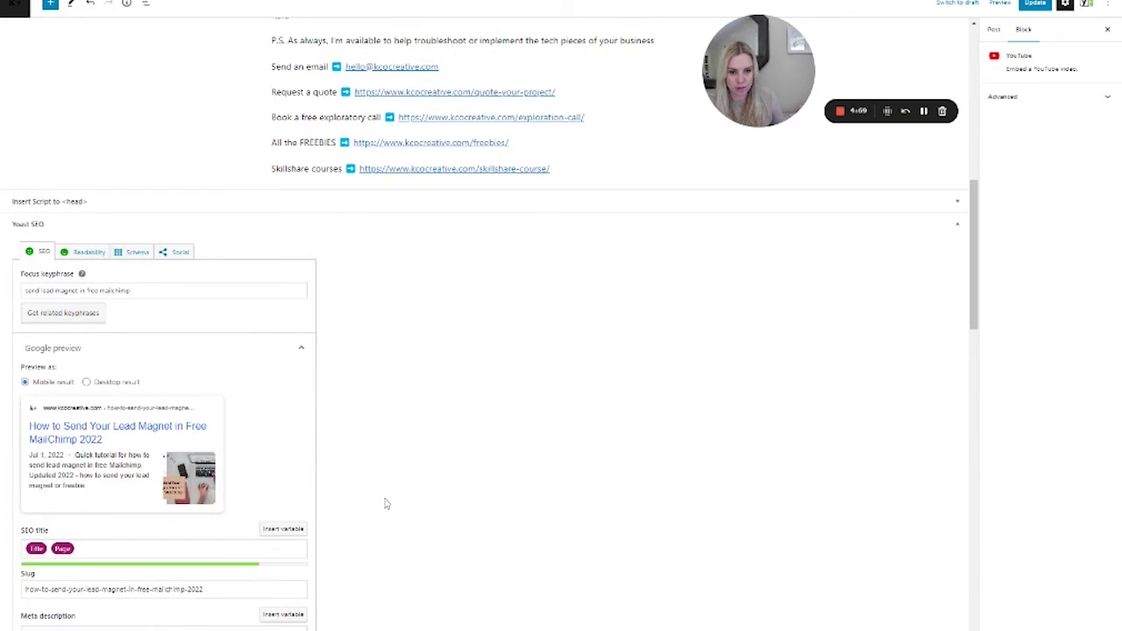
{"action": "scroll", "coordinate": [384, 504], "scroll_direction": "down", "scroll_amount": 3}
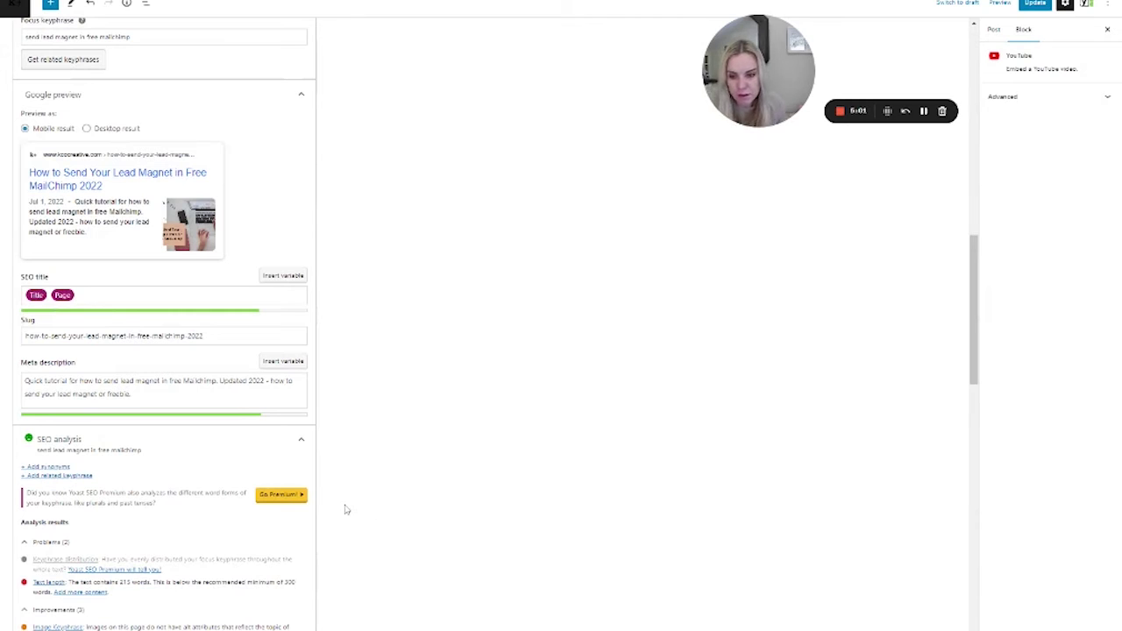
{"action": "scroll", "coordinate": [267, 493], "scroll_direction": "down", "scroll_amount": 2}
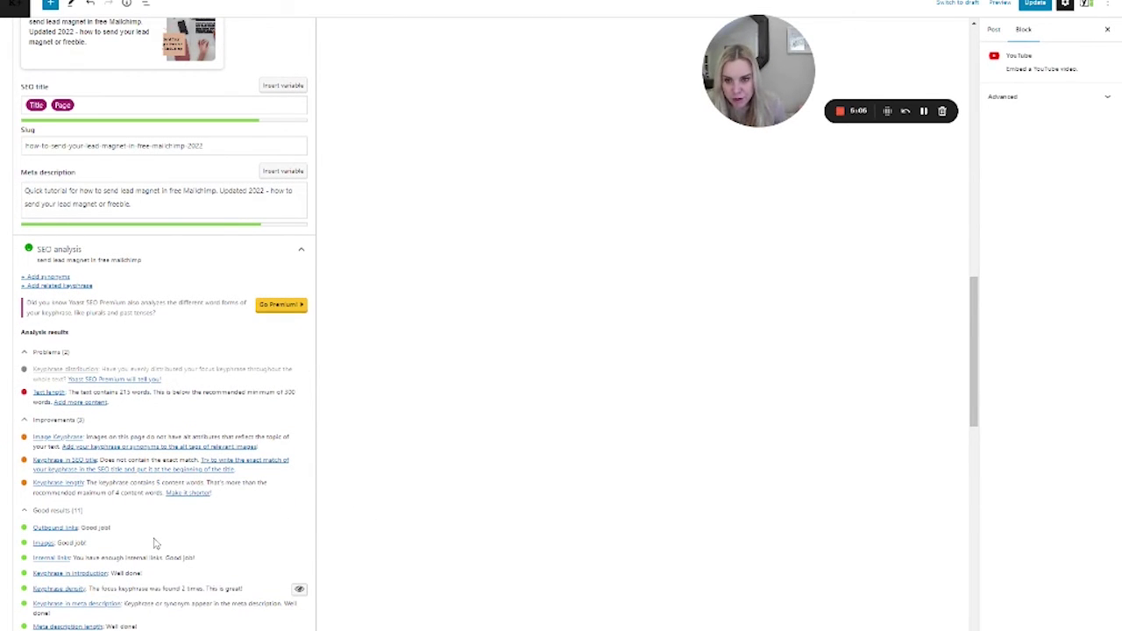
{"action": "scroll", "coordinate": [153, 544], "scroll_direction": "up", "scroll_amount": 5}
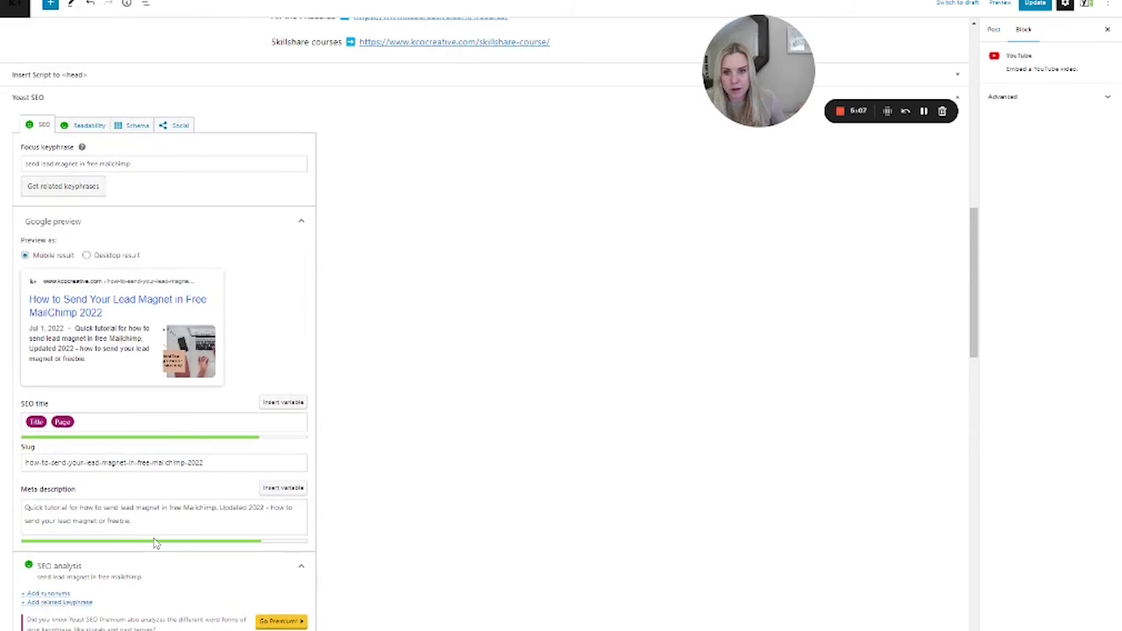
{"action": "scroll", "coordinate": [153, 544], "scroll_direction": "down", "scroll_amount": 5}
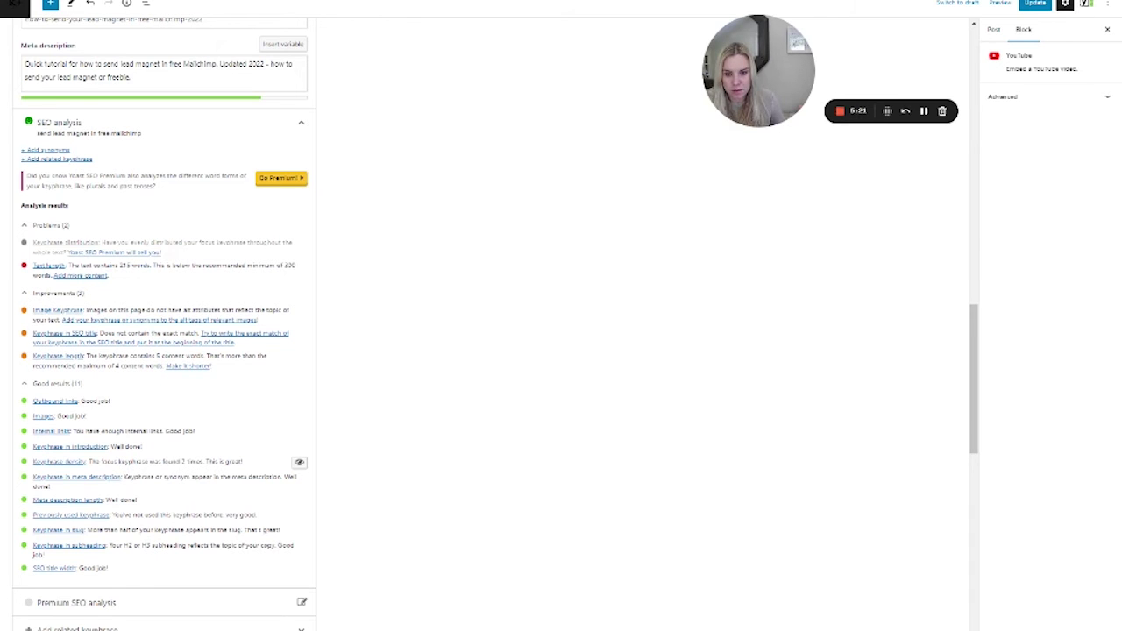
{"action": "scroll", "coordinate": [156, 548], "scroll_direction": "up", "scroll_amount": 20}
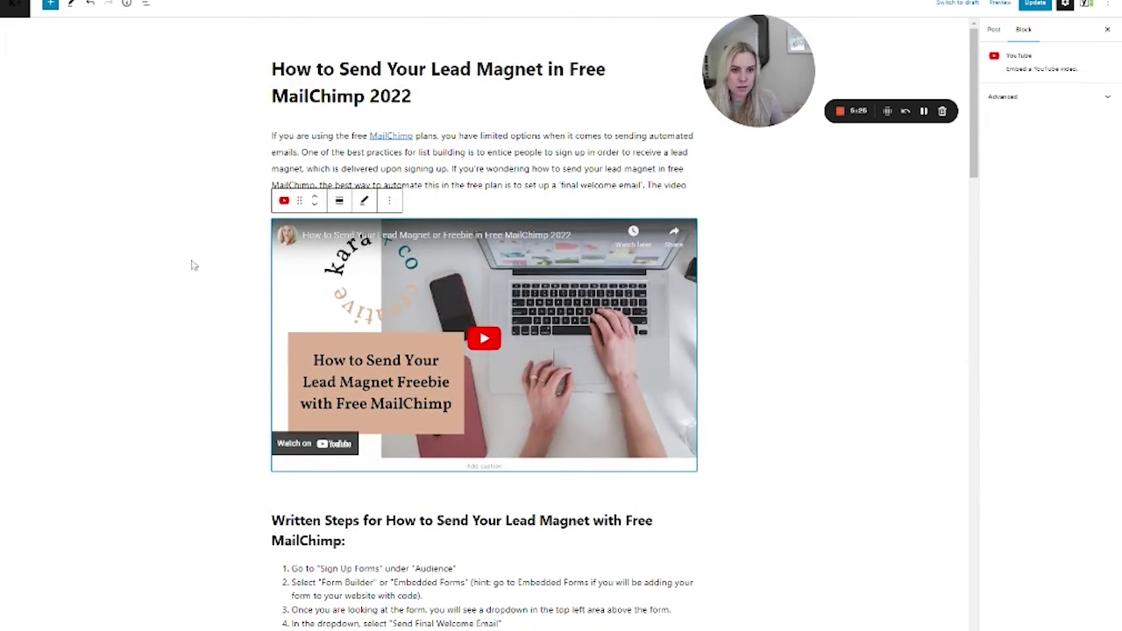
- Delete 'Your' so the title reads 'How to Send Lead Magnet in Free MailChimp 2022'
{"action": "left_click_drag", "start_coordinate": [421, 68], "coordinate": [383, 68]}
{"action": "key", "text": "BackSpace"}
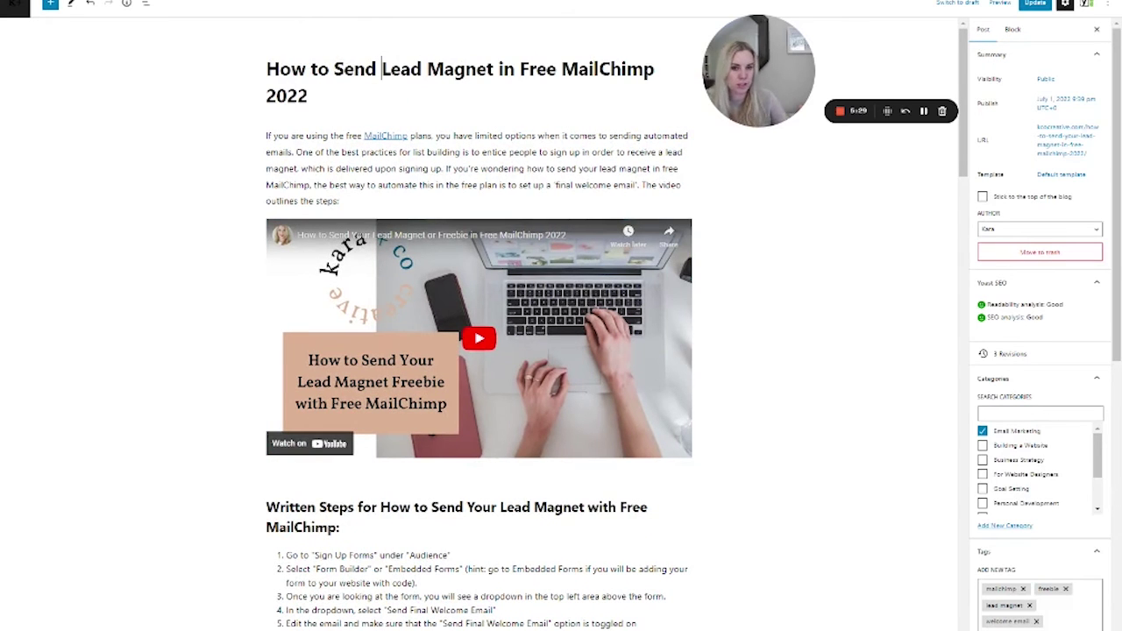
{"action": "scroll", "coordinate": [254, 266], "scroll_direction": "down", "scroll_amount": 10}
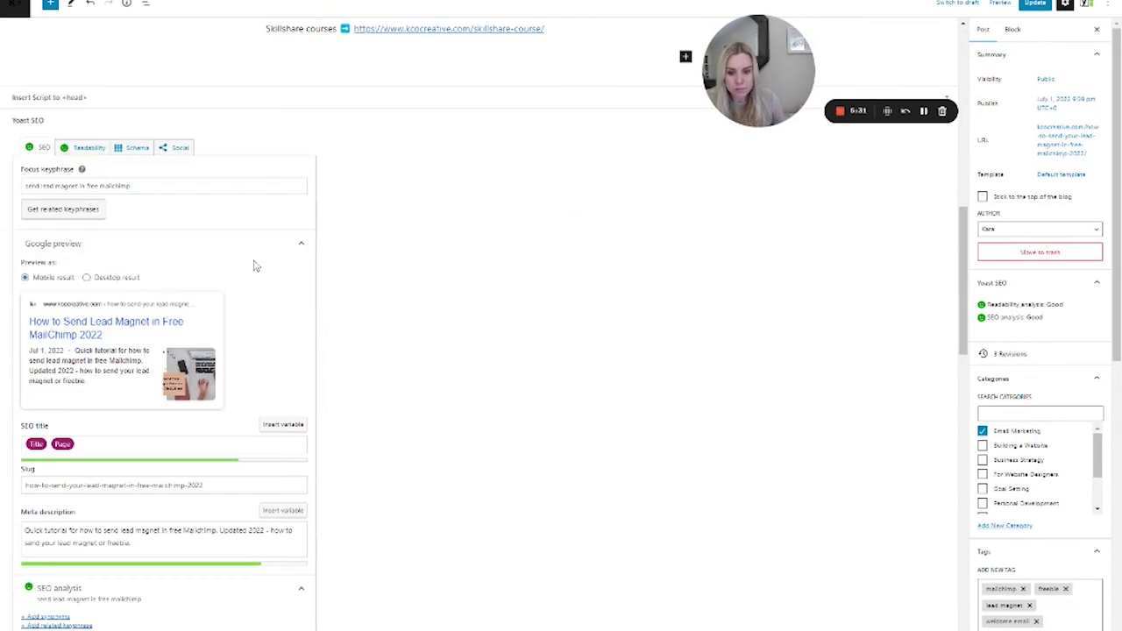
{"action": "scroll", "coordinate": [243, 250], "scroll_direction": "down", "scroll_amount": 4}
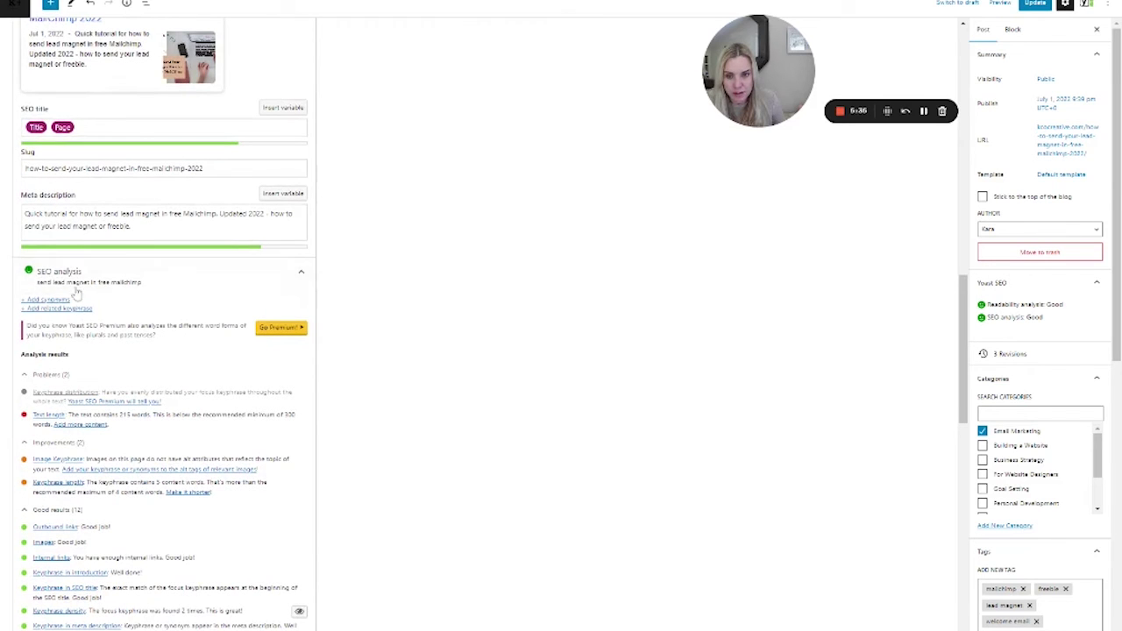
- Change the slug to 'how-to-send-lead-magnet-in-free-mailchimp-2022' and update the post
{"action": "left_click", "coordinate": [83, 169]}
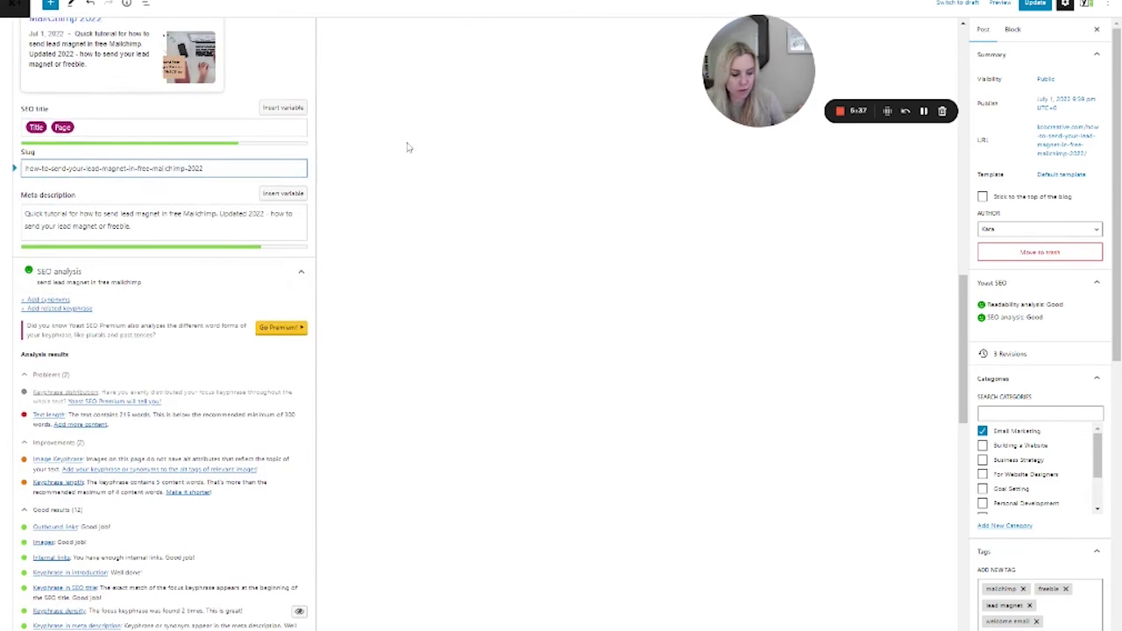
{"action": "key", "text": "BackSpace"}
{"action": "key", "text": "BackSpace"}
{"action": "key", "text": "BackSpace"}
{"action": "key", "text": "BackSpace"}
{"action": "key", "text": "BackSpace"}
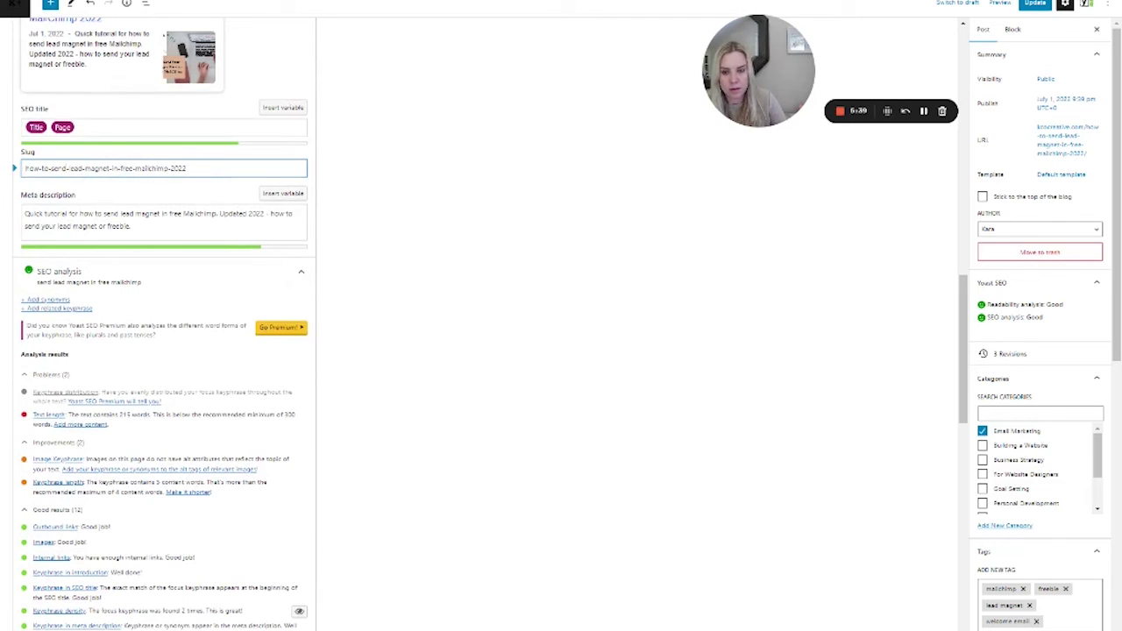
{"action": "left_click", "coordinate": [513, 166]}
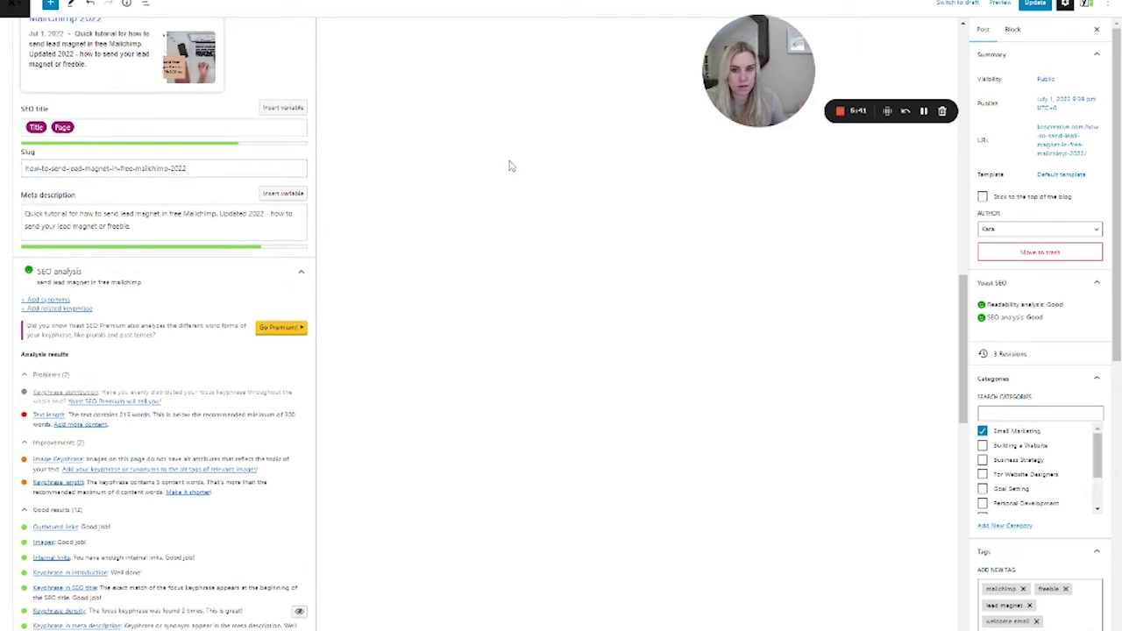
{"action": "left_click", "coordinate": [188, 169]}
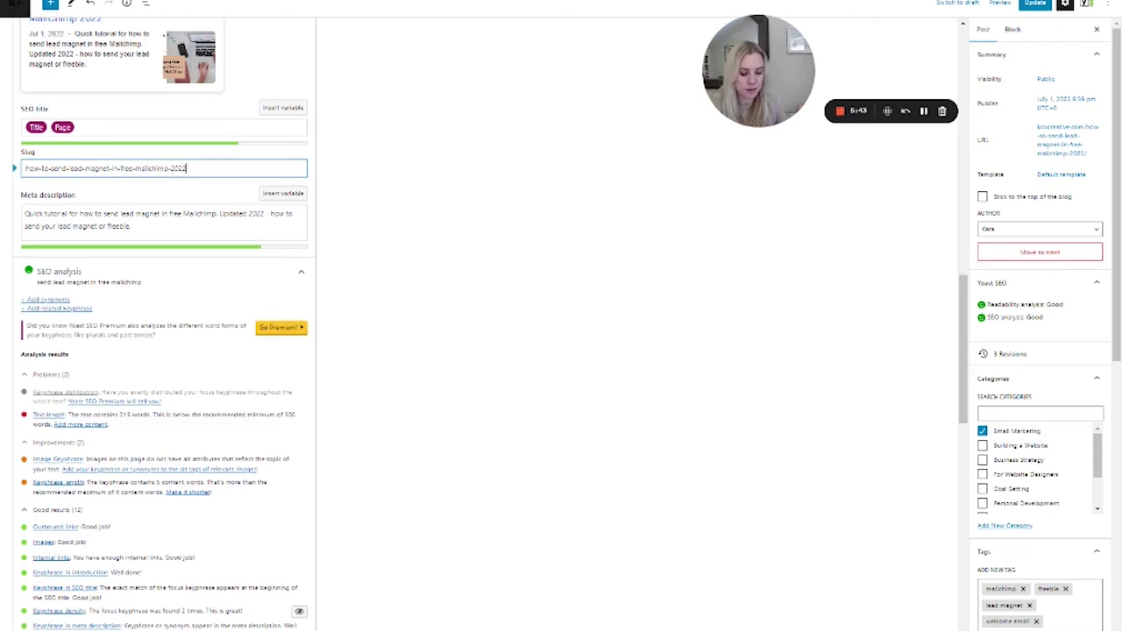
{"action": "key", "text": "ctrl+a"}
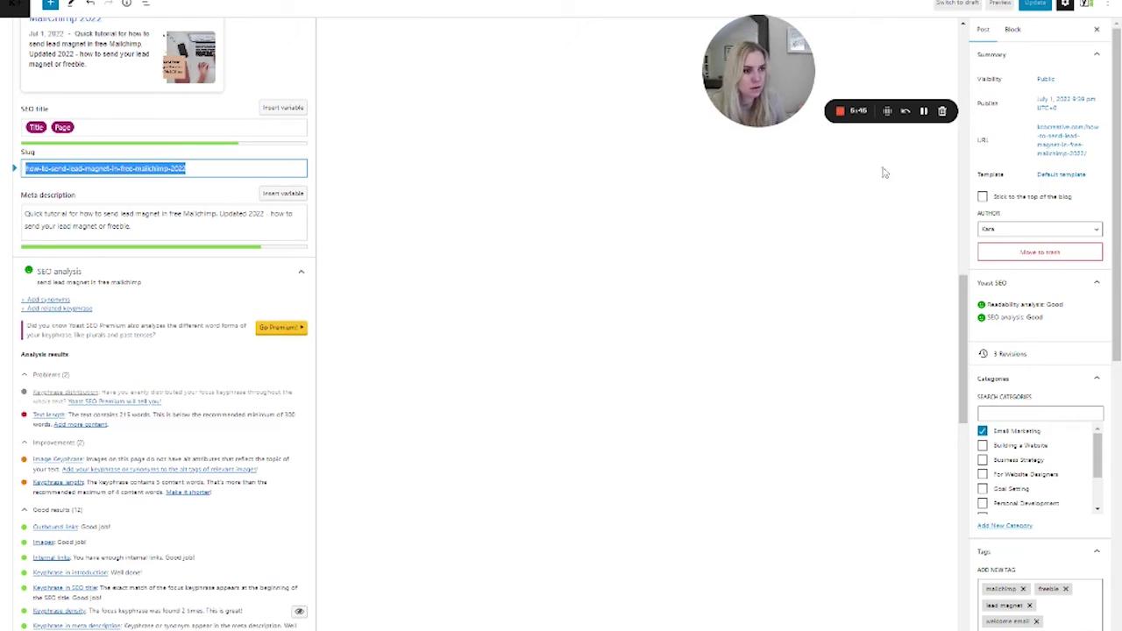
{"action": "left_click", "coordinate": [1035, 7]}
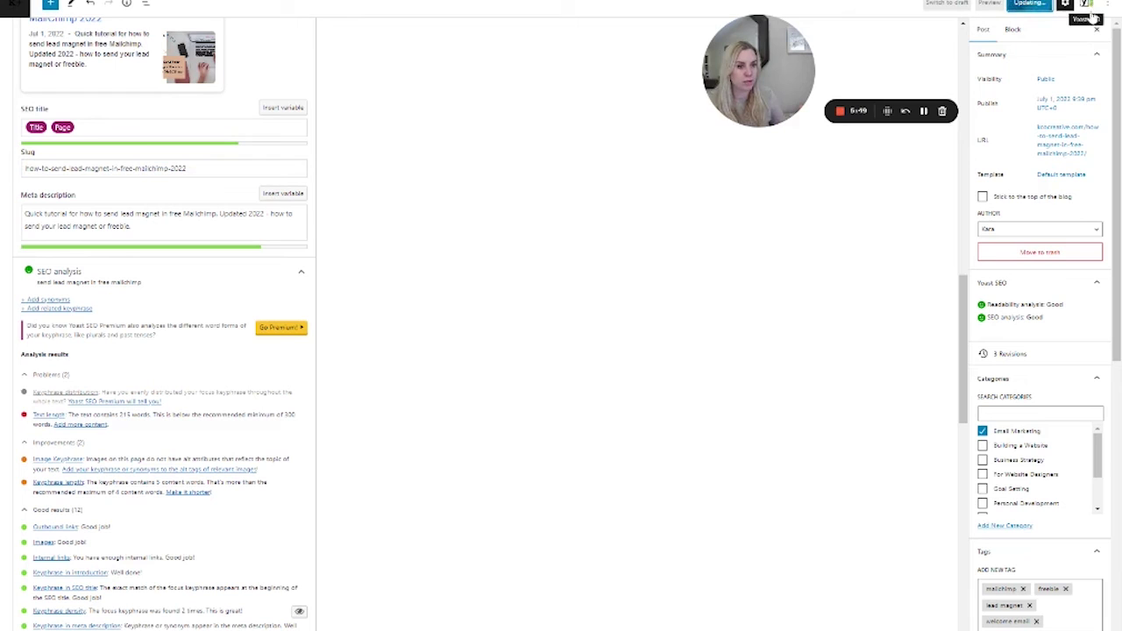
- Once the post is saved, review Yoast's Good SEO and readability ratings and the post content
{"action": "left_click_drag", "start_coordinate": [739, 88], "coordinate": [382, 133]}
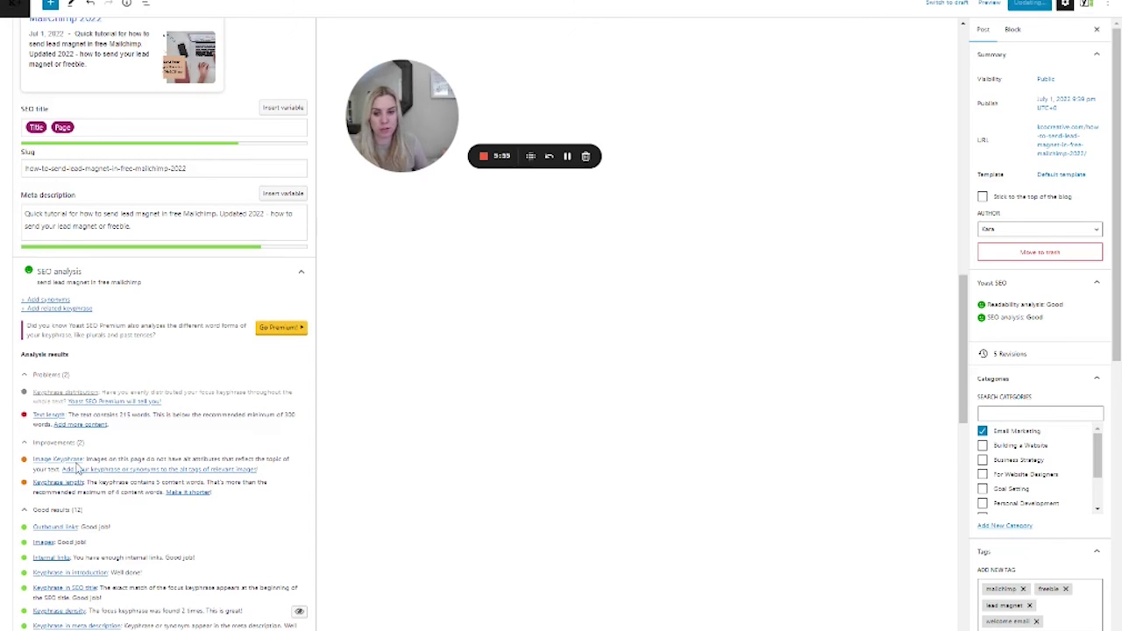
{"action": "scroll", "coordinate": [70, 605], "scroll_direction": "down", "scroll_amount": 3}
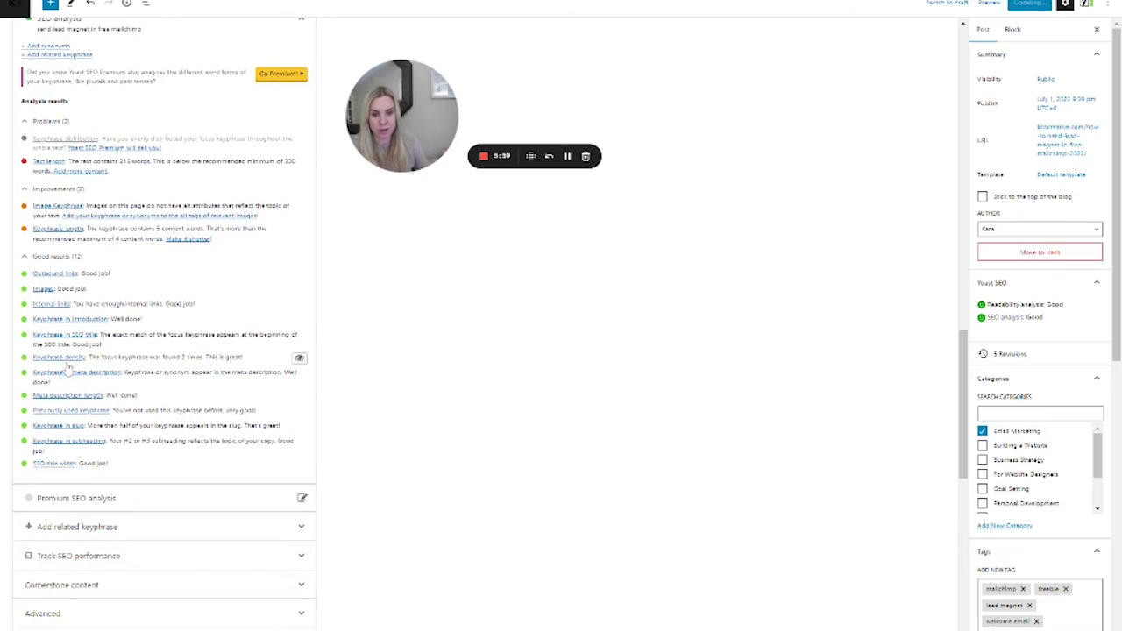
{"action": "scroll", "coordinate": [132, 369], "scroll_direction": "up", "scroll_amount": 5}
{"action": "scroll", "coordinate": [478, 324], "scroll_direction": "up", "scroll_amount": 5}
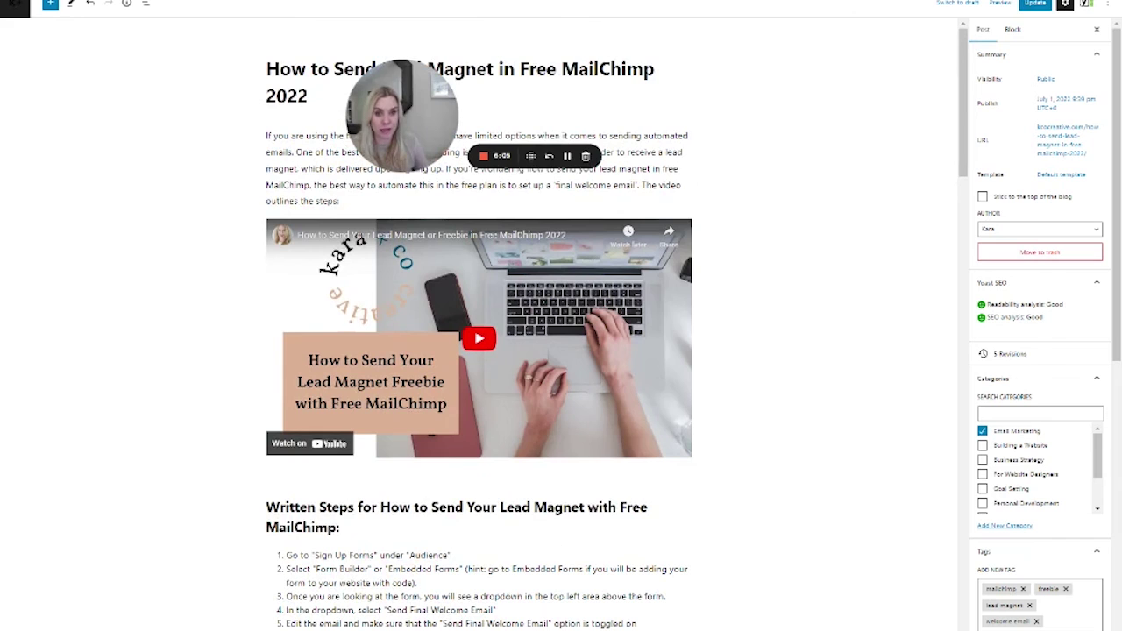
{"action": "scroll", "coordinate": [459, 353], "scroll_direction": "down", "scroll_amount": 3}
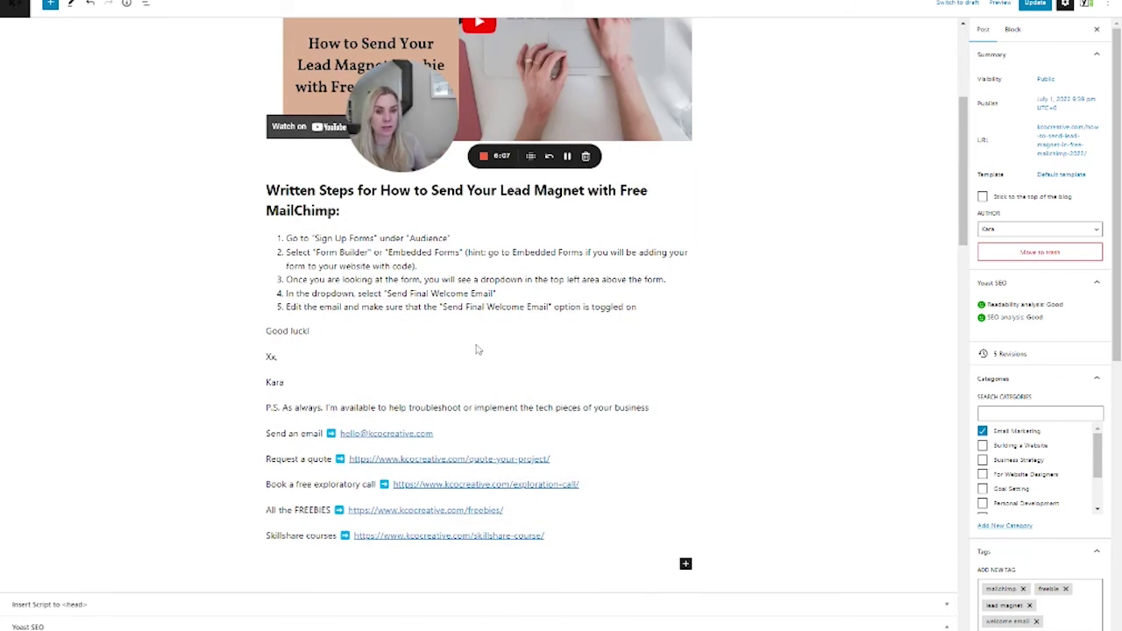